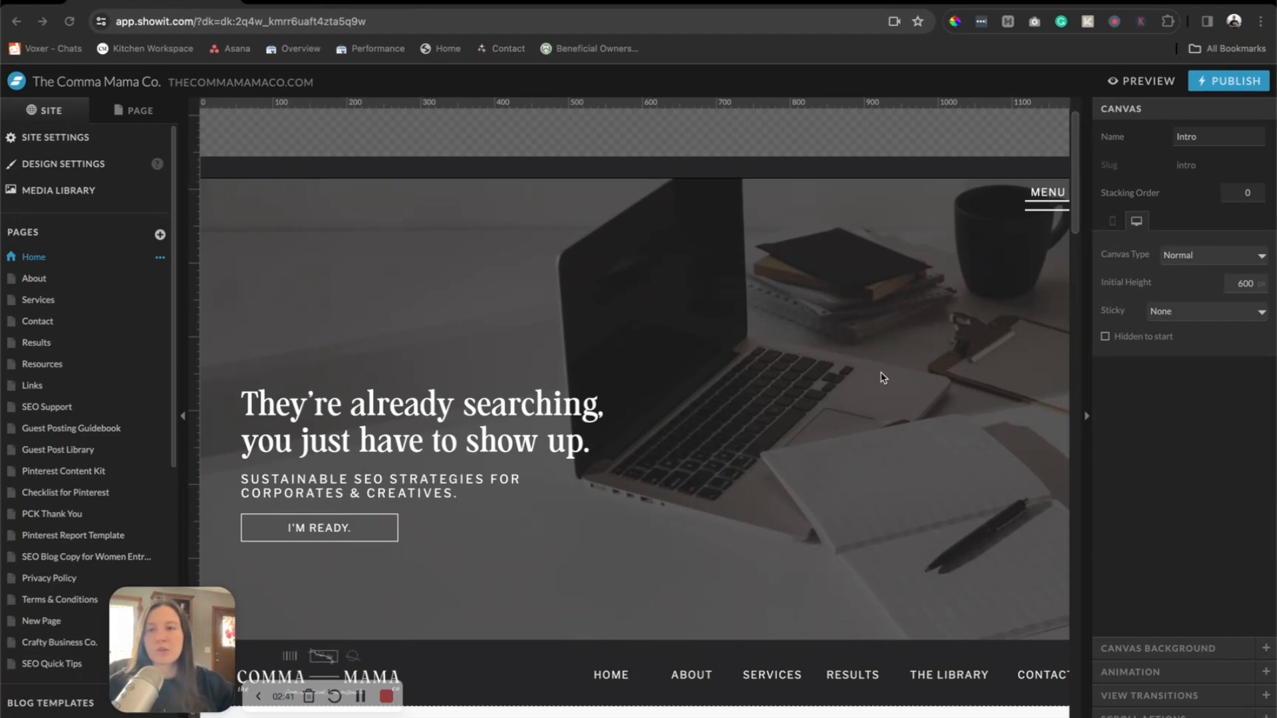
Look over the Brand Photos folder in the site's media library and close the library.
left_click(109, 194)
left_click(109, 193)
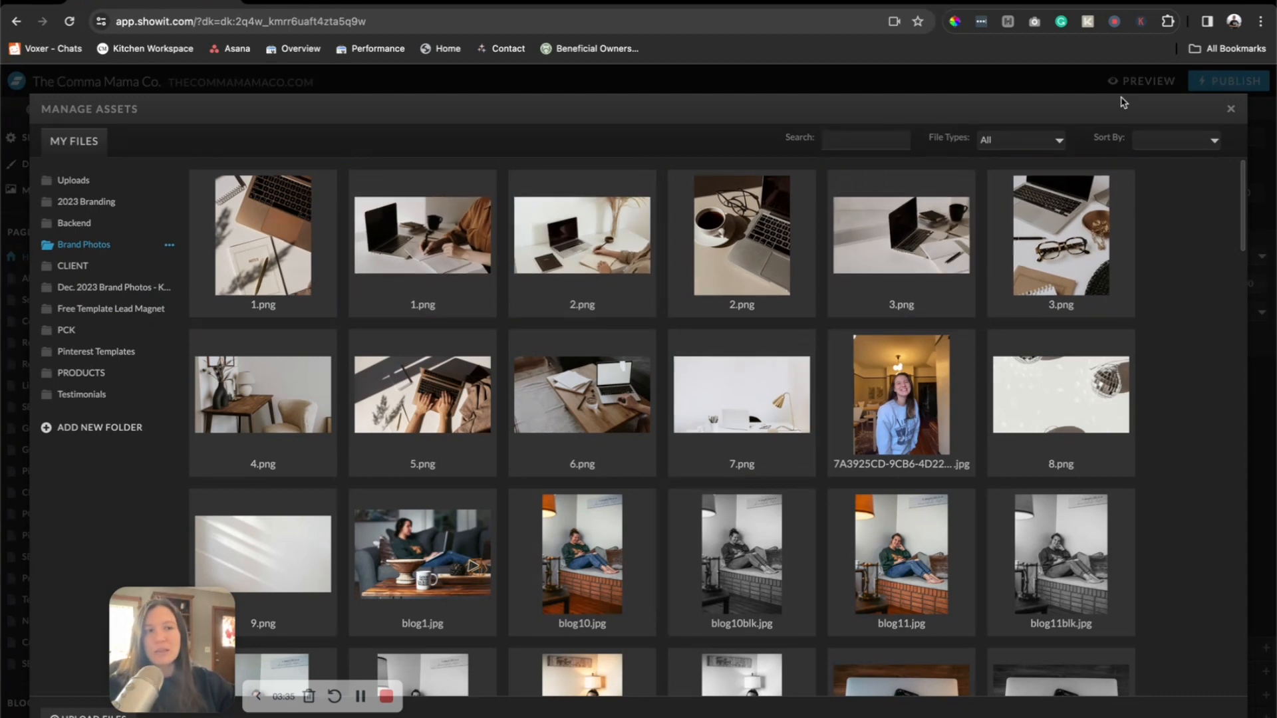
left_click(1229, 111)
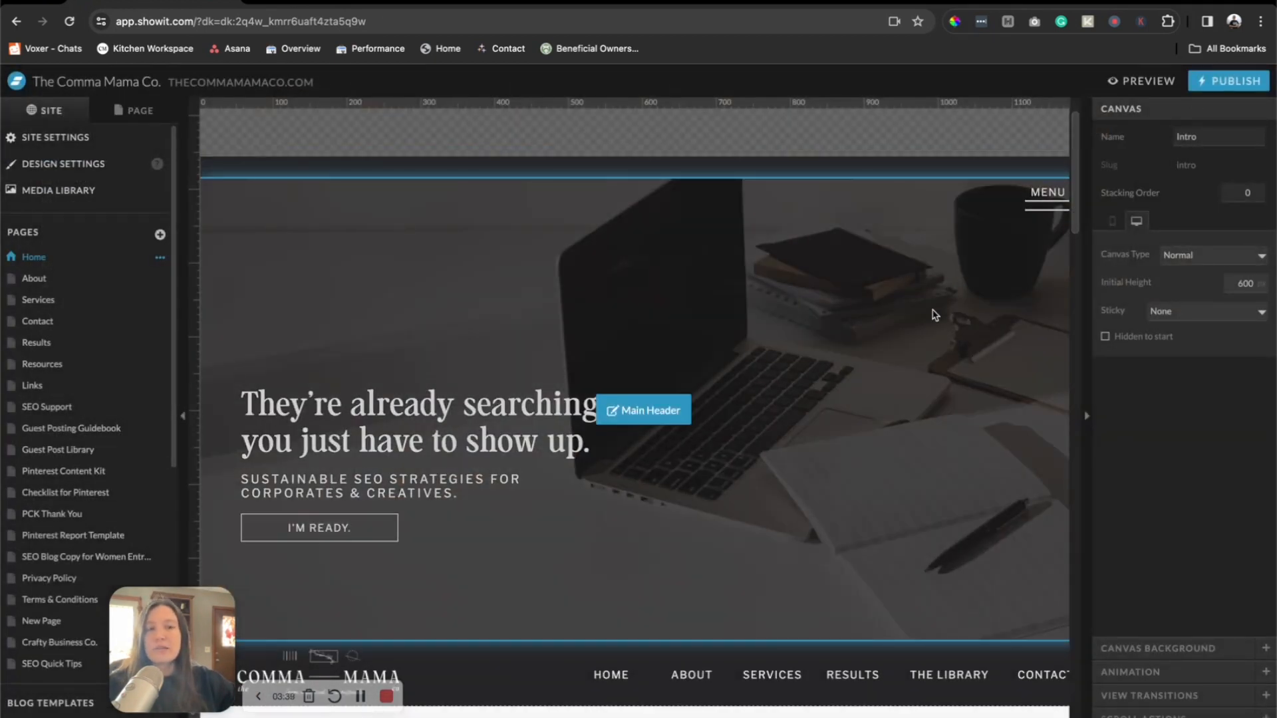
Select the portrait with the laptop beside the "If you're ready to increase your visibility" text on the Home page.
scroll(935, 313, "down", 5)
scroll(934, 314, "down", 4)
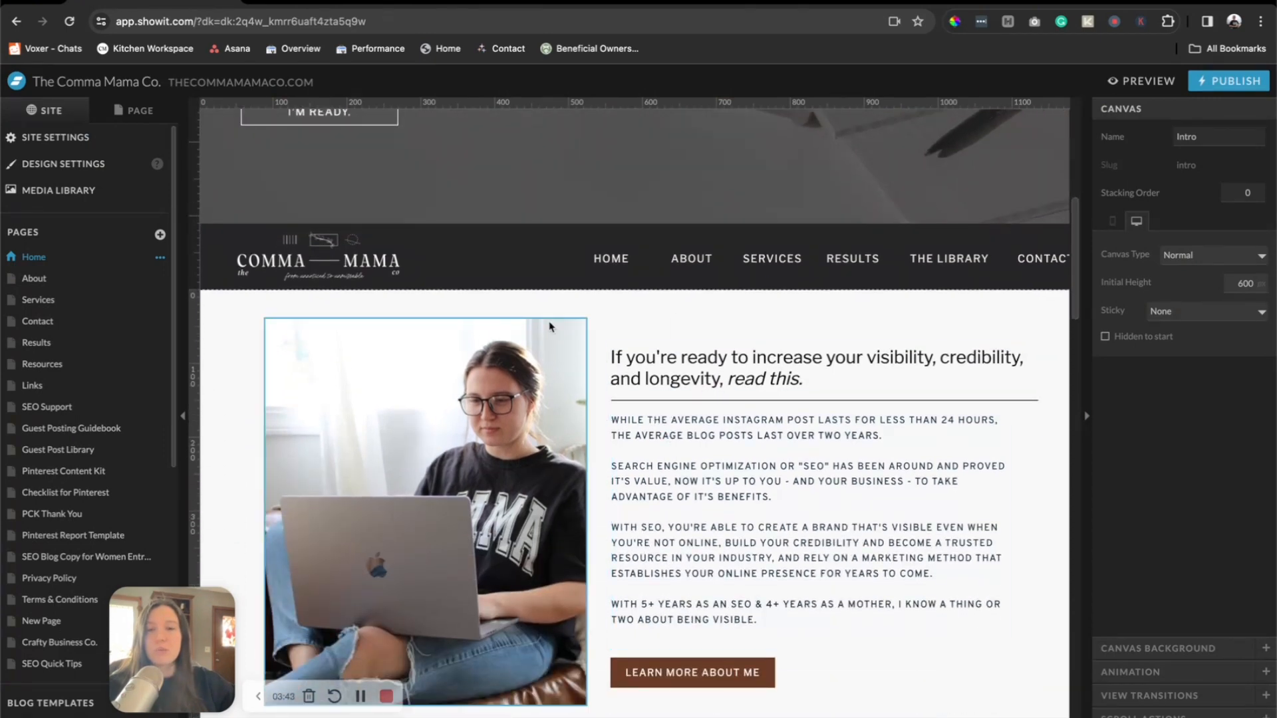
scroll(765, 439, "down", 4)
scroll(847, 429, "up", 2)
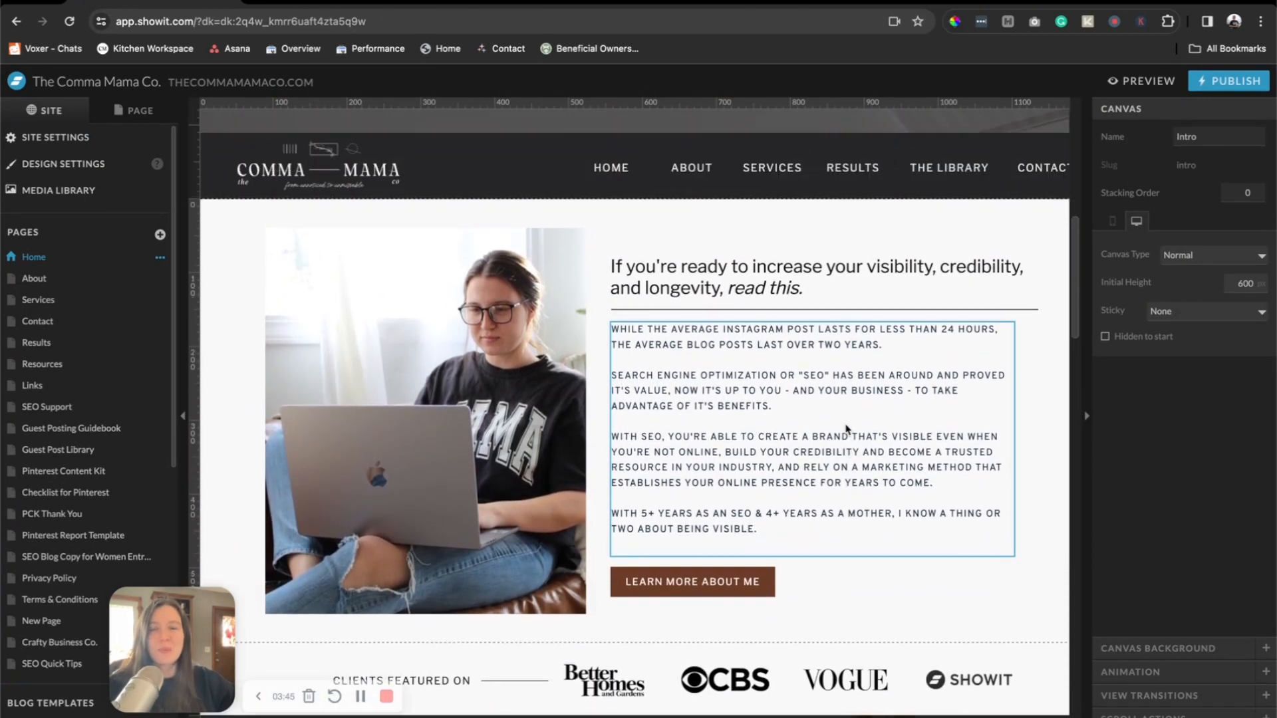
left_click(540, 485)
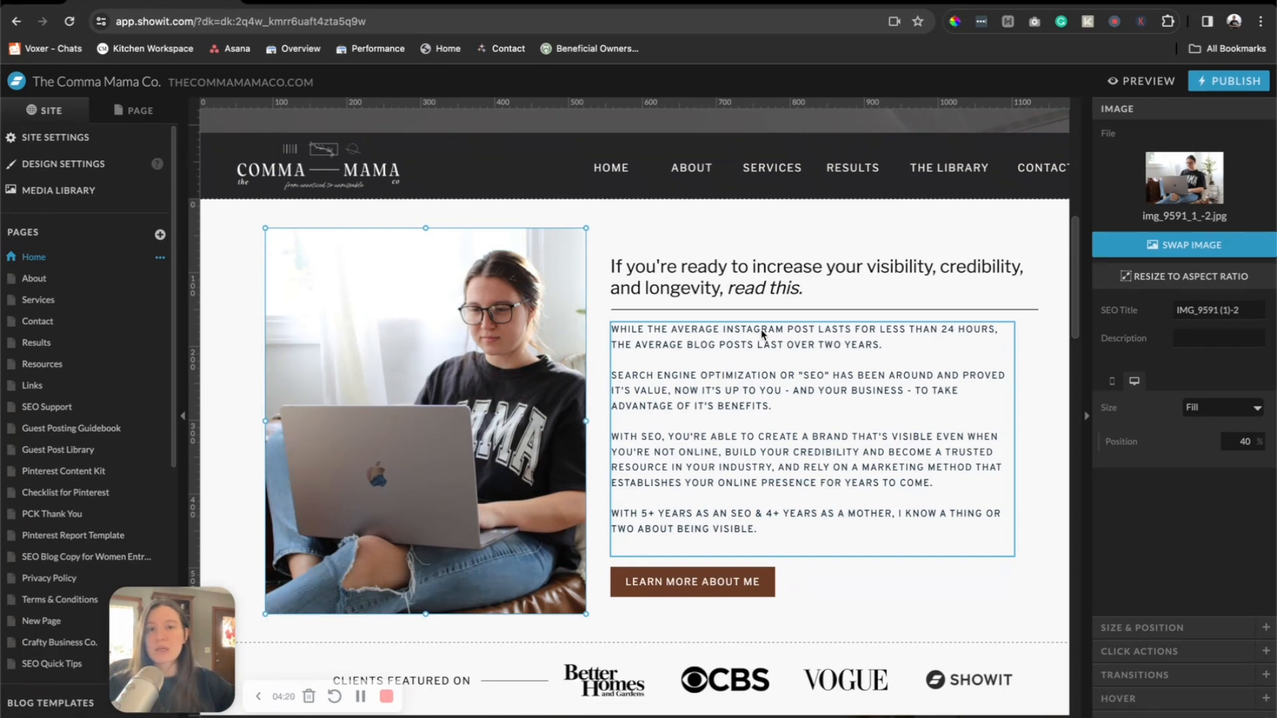
Switch to ShortPixel and add "TCM SEO Strategist and Blog Content Writer 2024.jpg" to its online image compressor with Lossy compression.
left_click(385, 5)
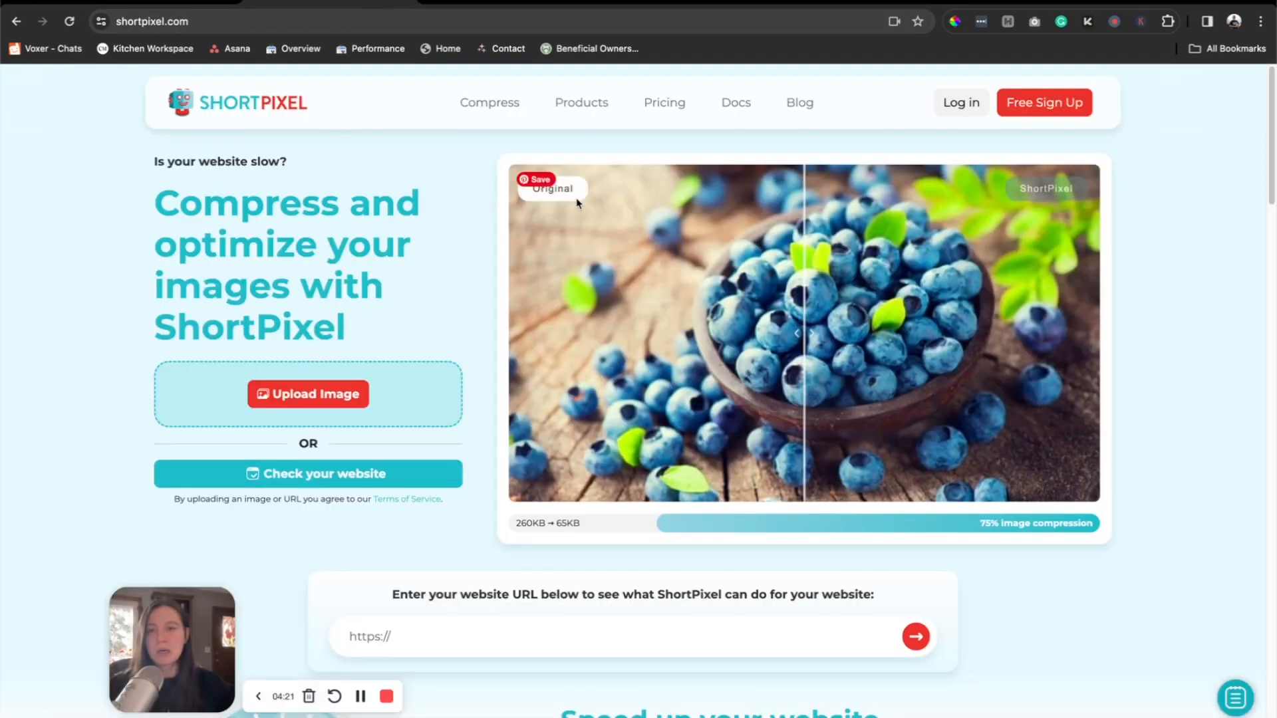
left_click_drag(383, 319, 343, 285)
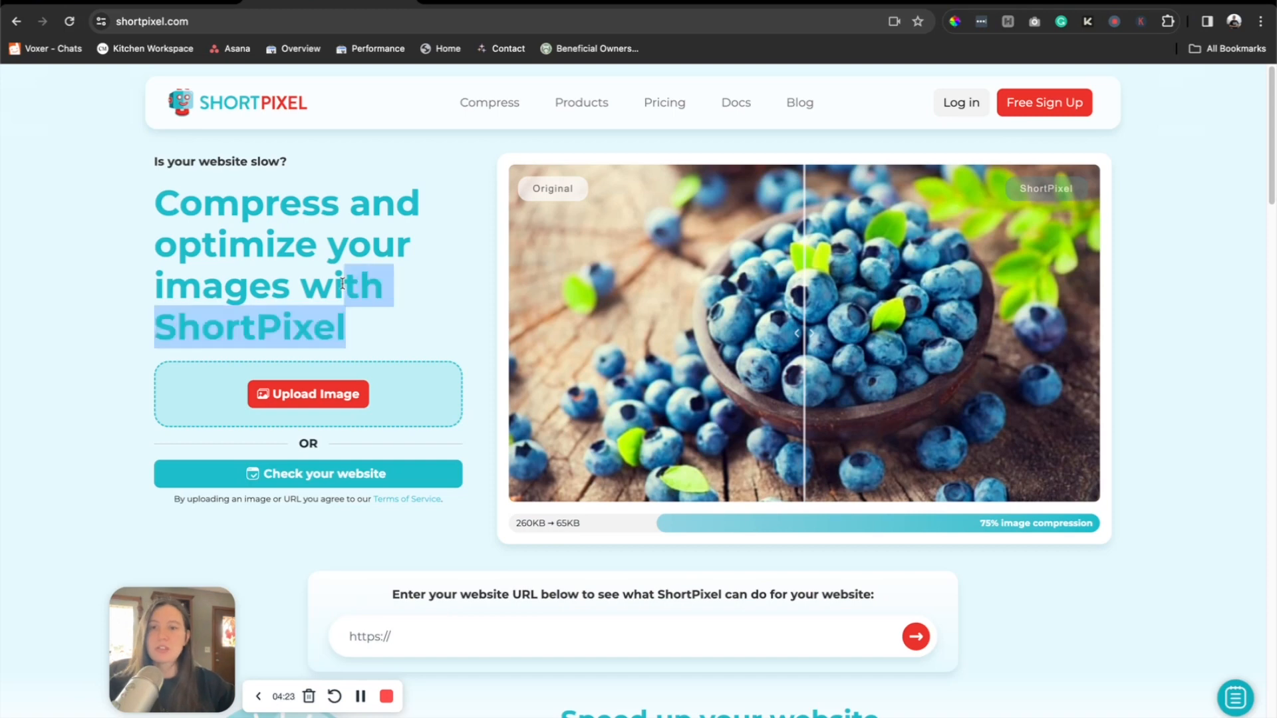
left_click(338, 398)
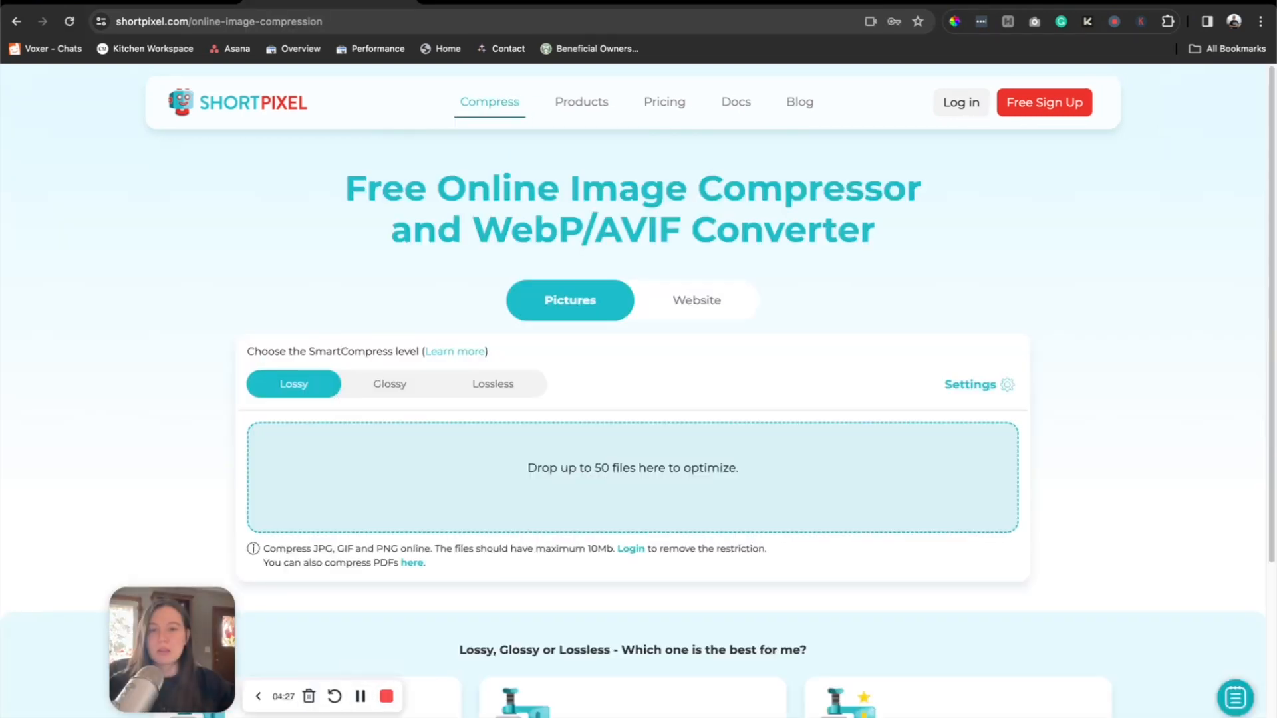
left_click(45, 715)
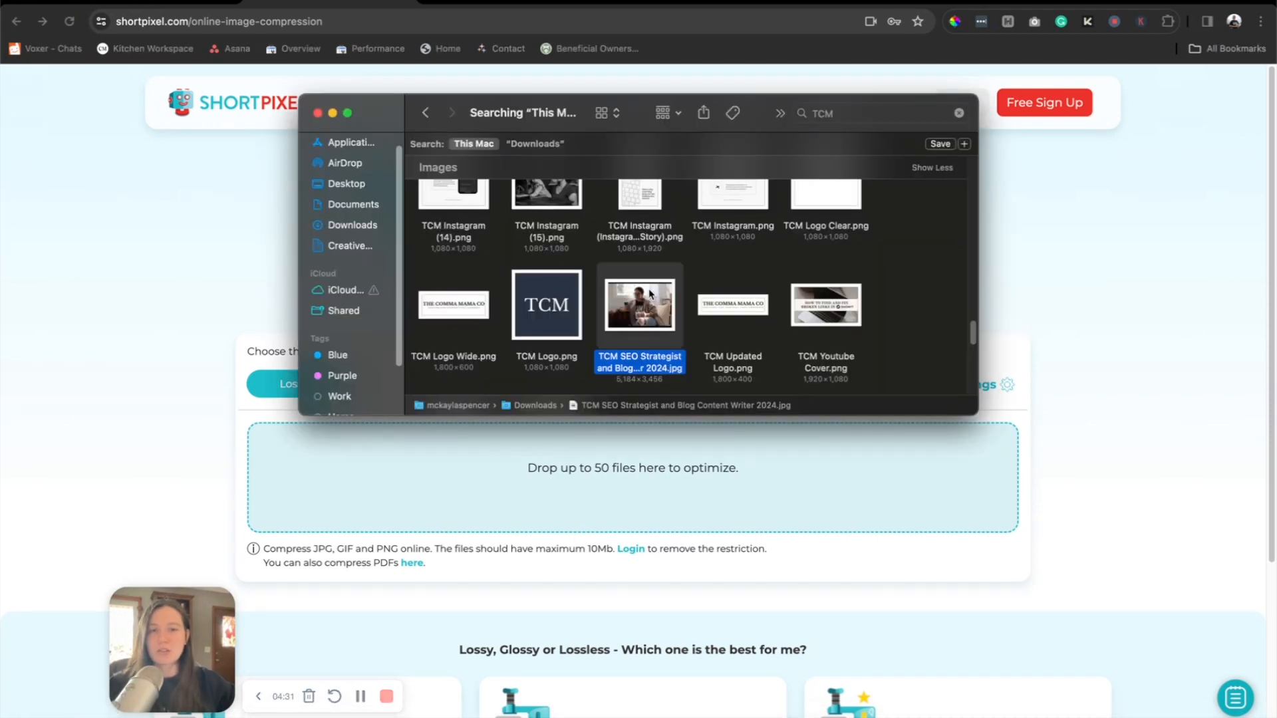
left_click_drag(651, 293, 581, 488)
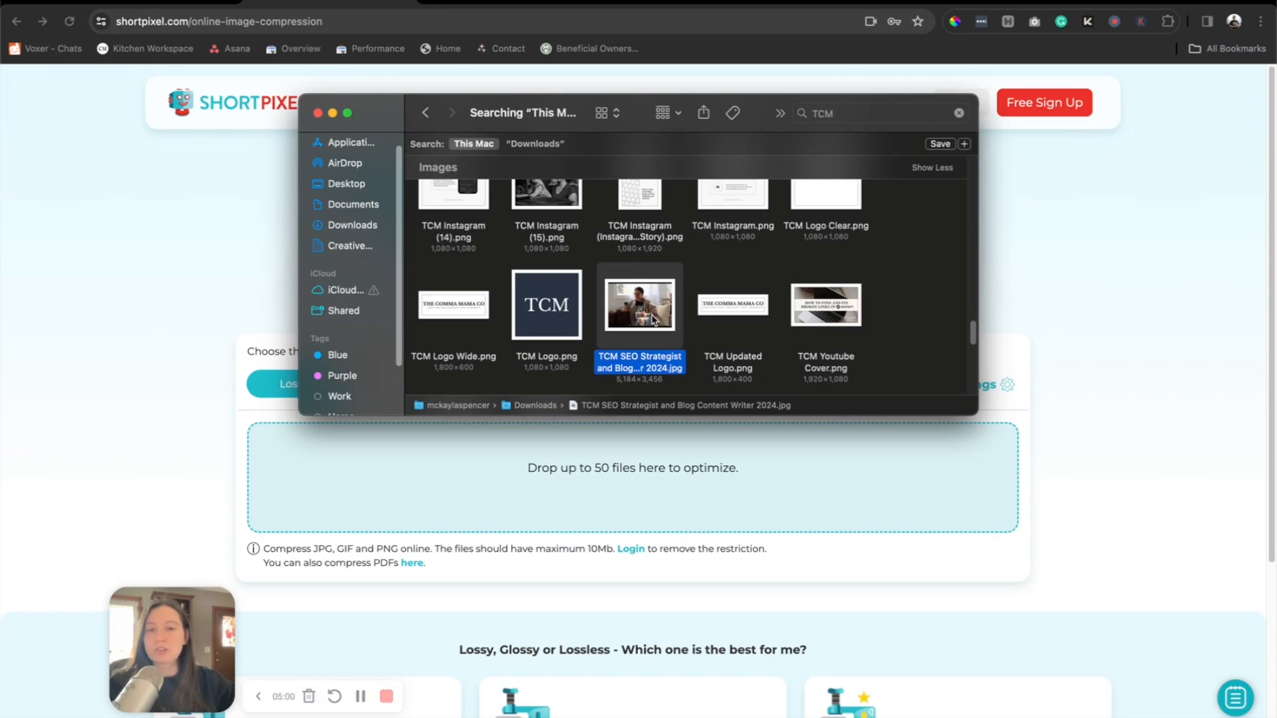
left_click_drag(652, 320, 555, 477)
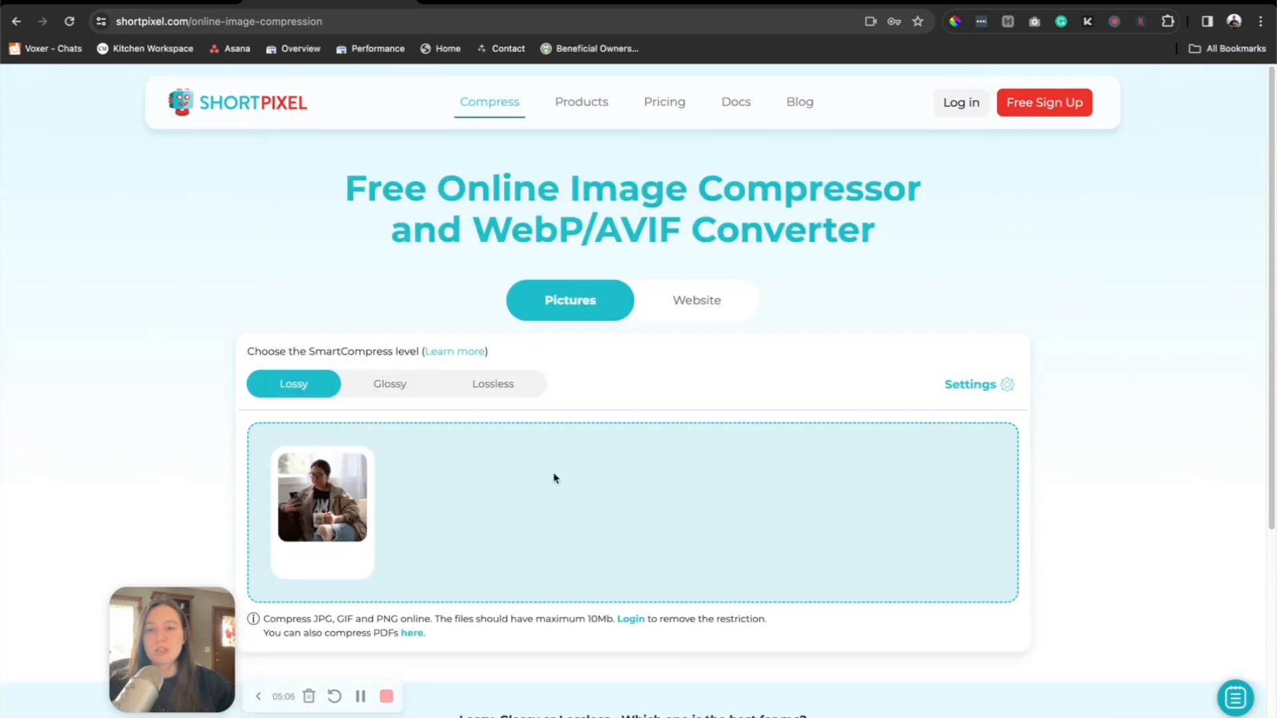
Compare the compressed photo with the original and download the compressed version.
scroll(553, 479, "down", 3)
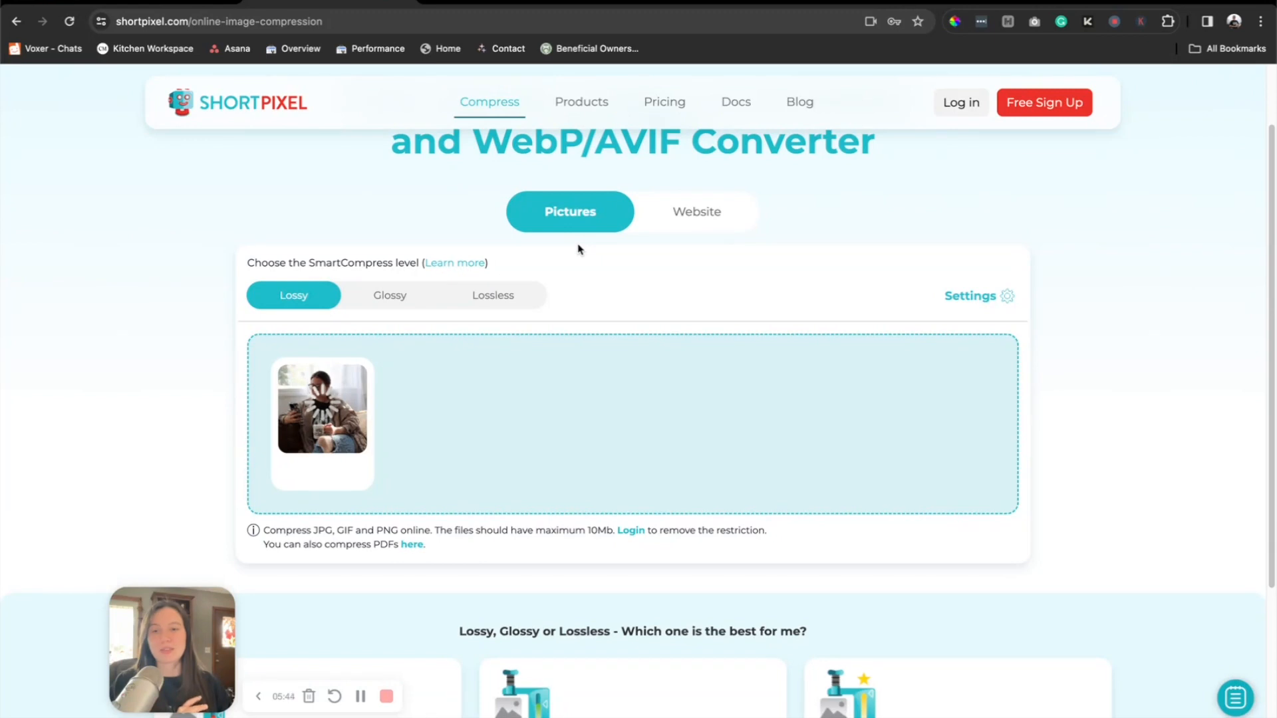
scroll(578, 249, "down", 2)
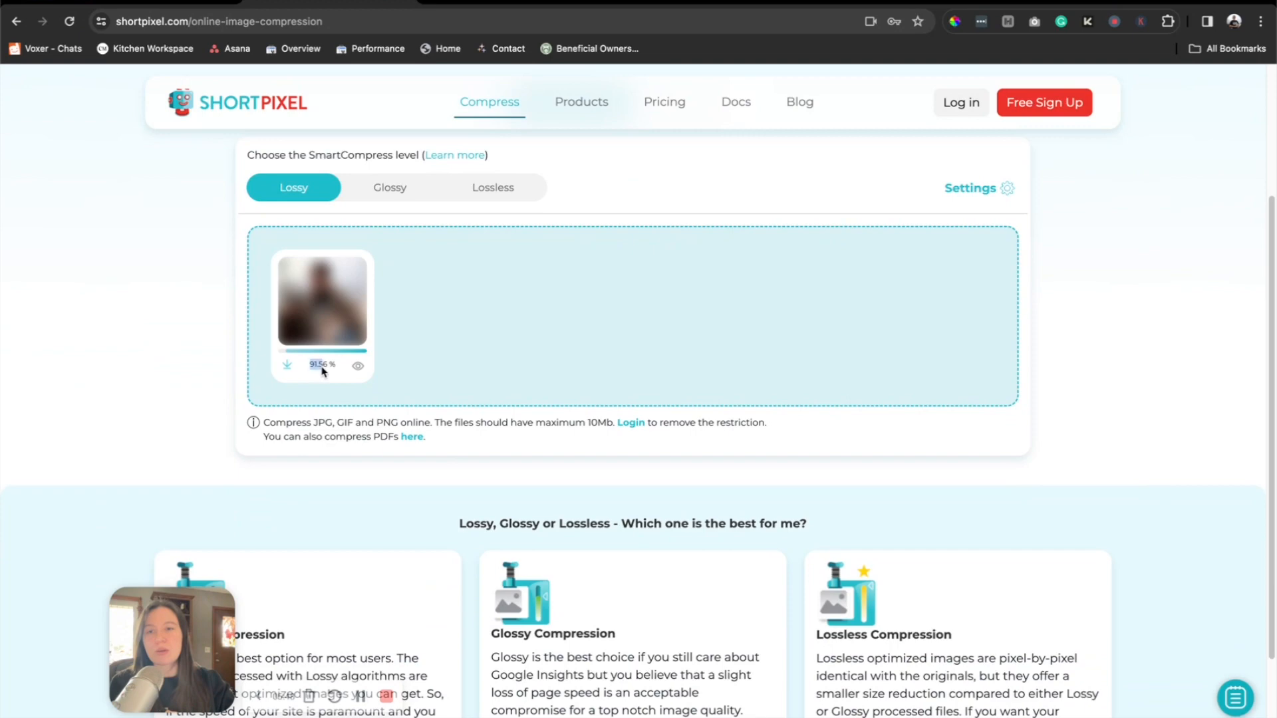
left_click(358, 366)
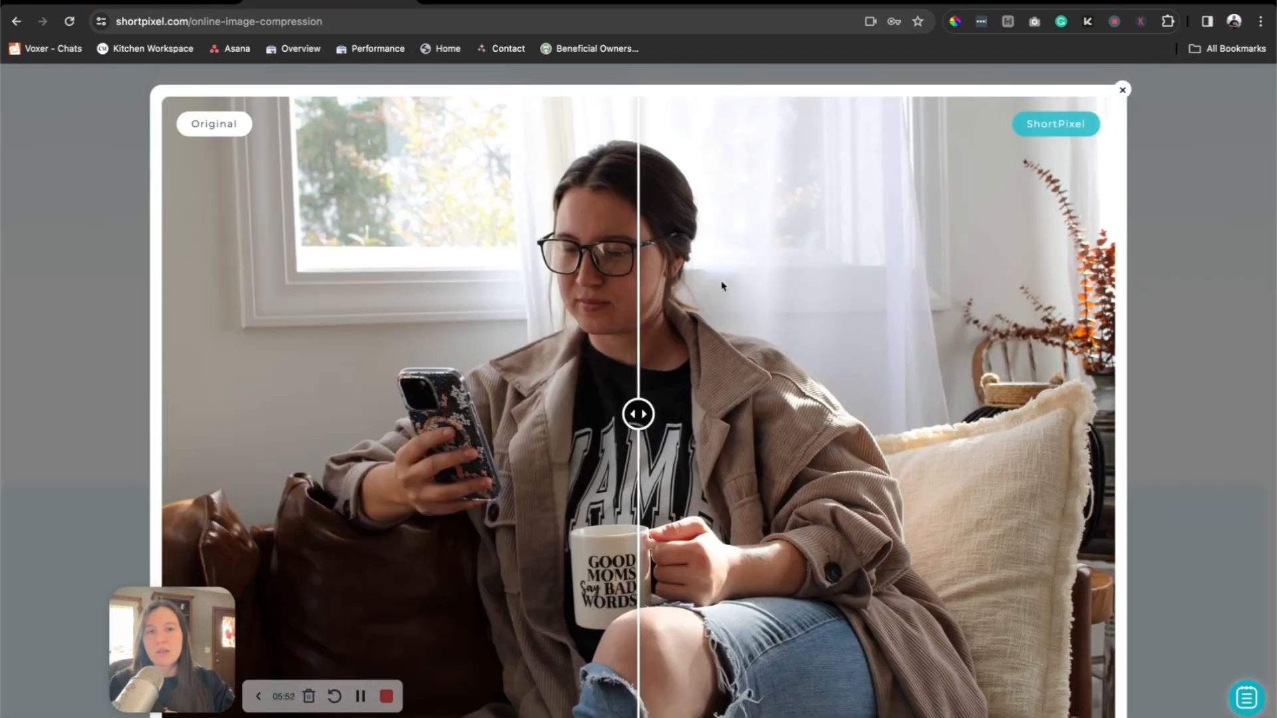
left_click_drag(650, 409, 803, 302)
left_click(1124, 92)
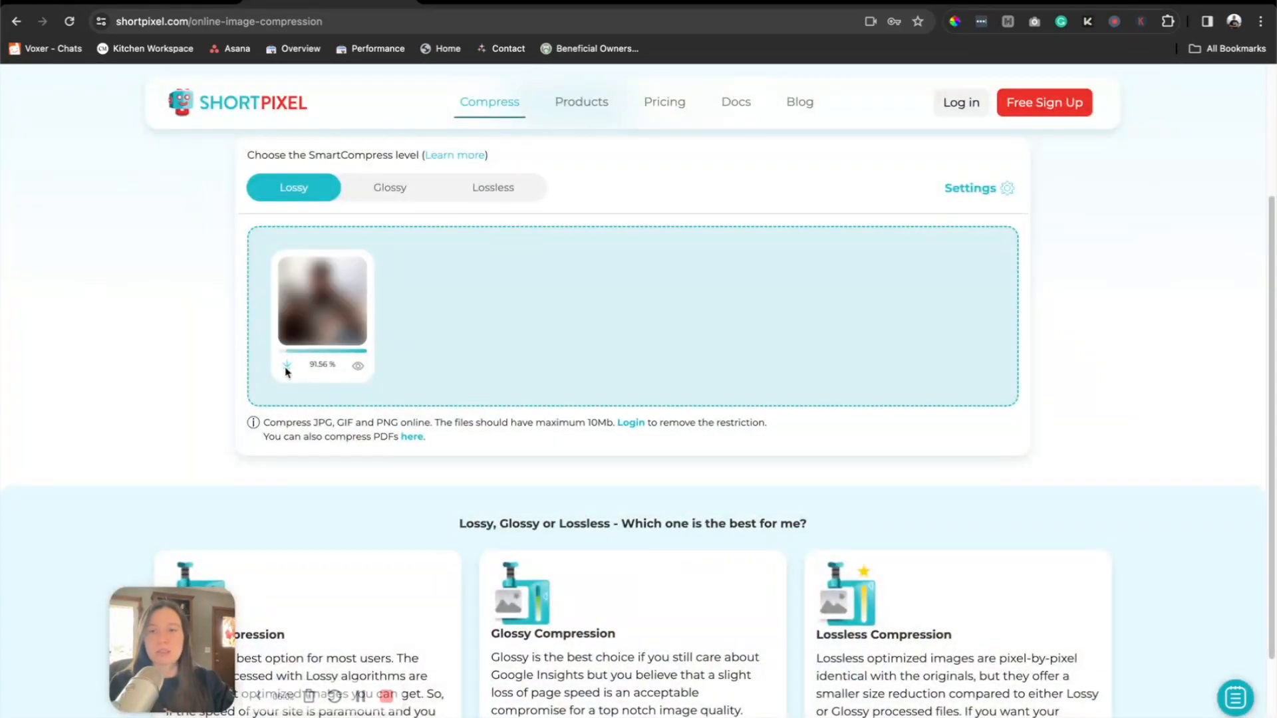
left_click(287, 366)
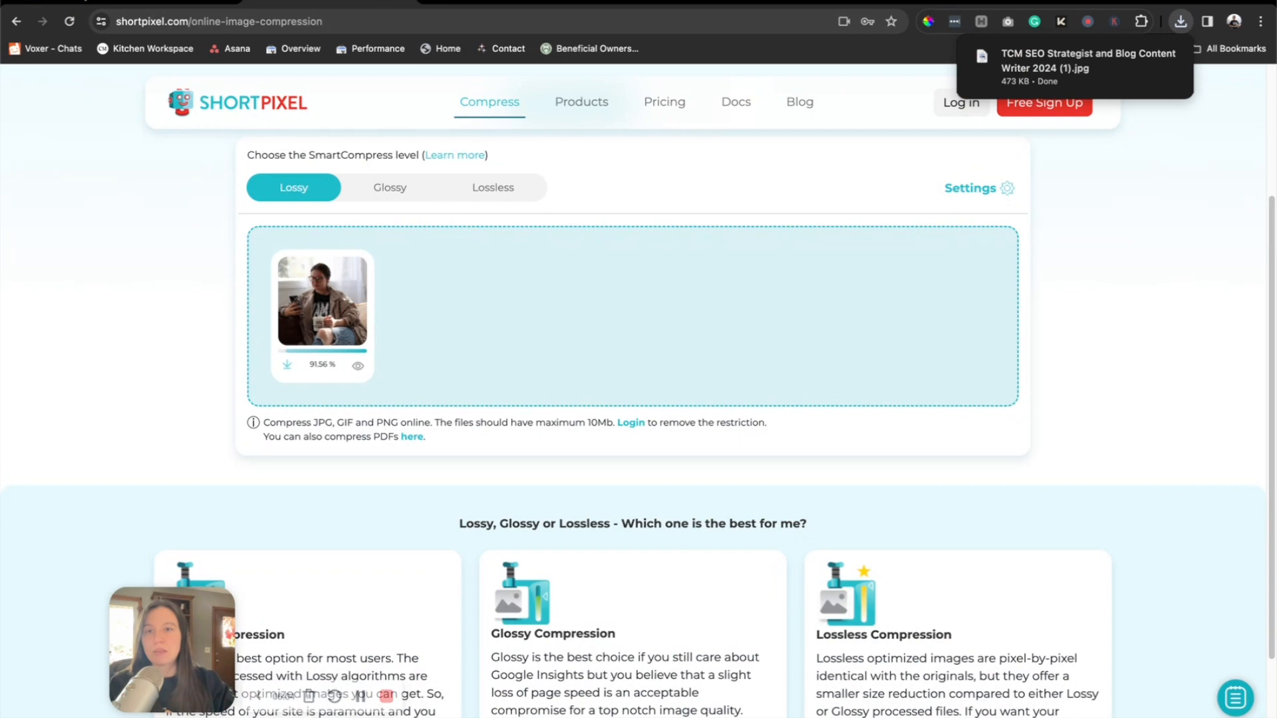
Switch back to Showit and upload the compressed "TCM SEO Strategist and Blog Content Writer 2024 (1).jpg" from Downloads as a swap image in Brand Photos.
left_click(118, 3)
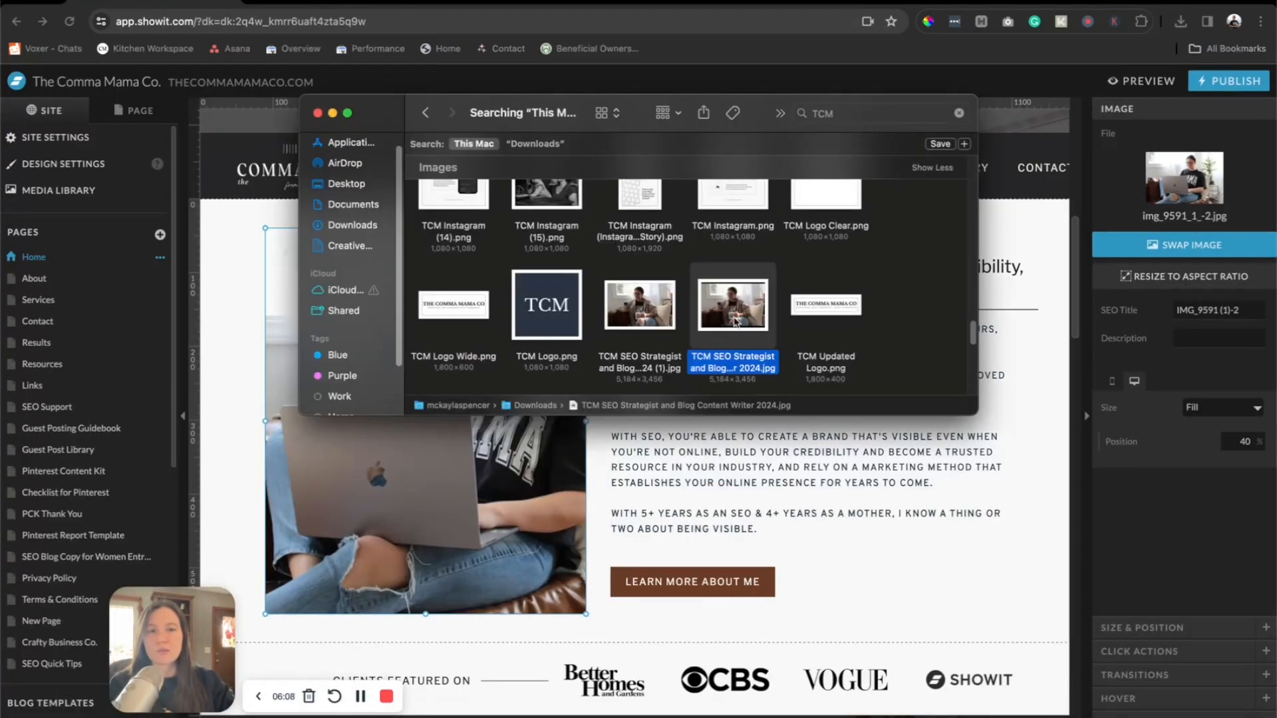
left_click(651, 318)
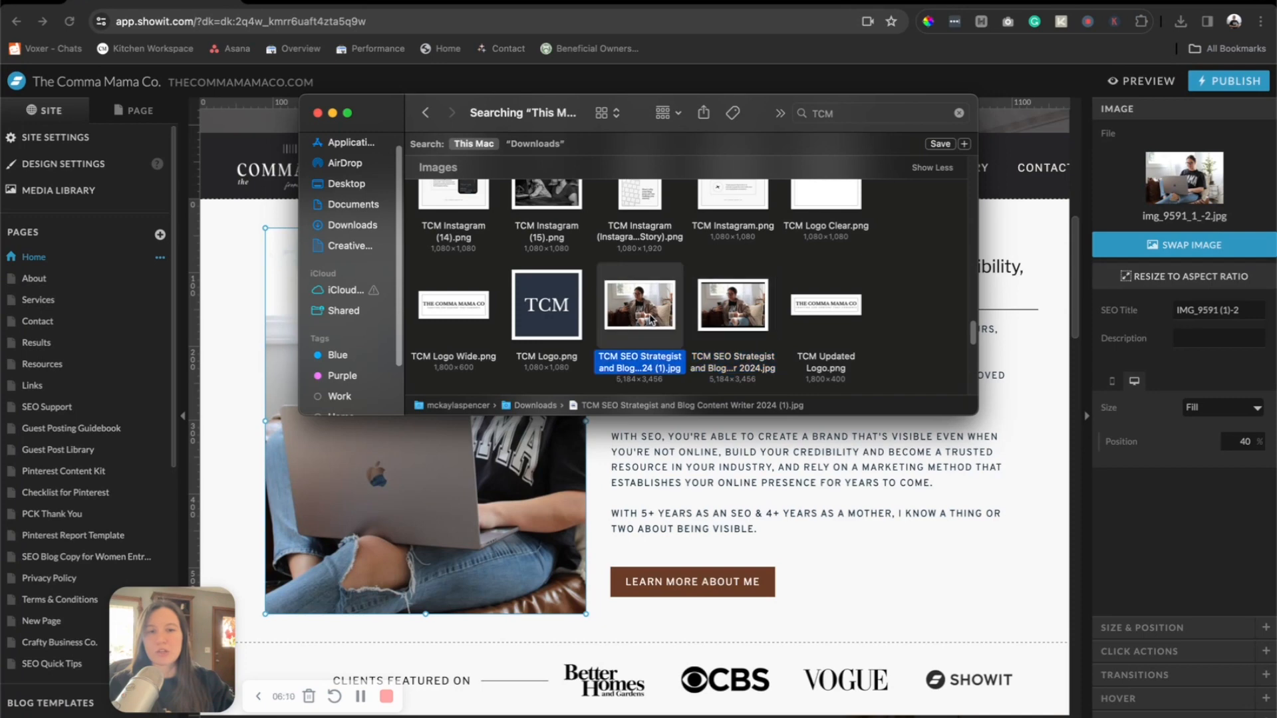
key("Return")
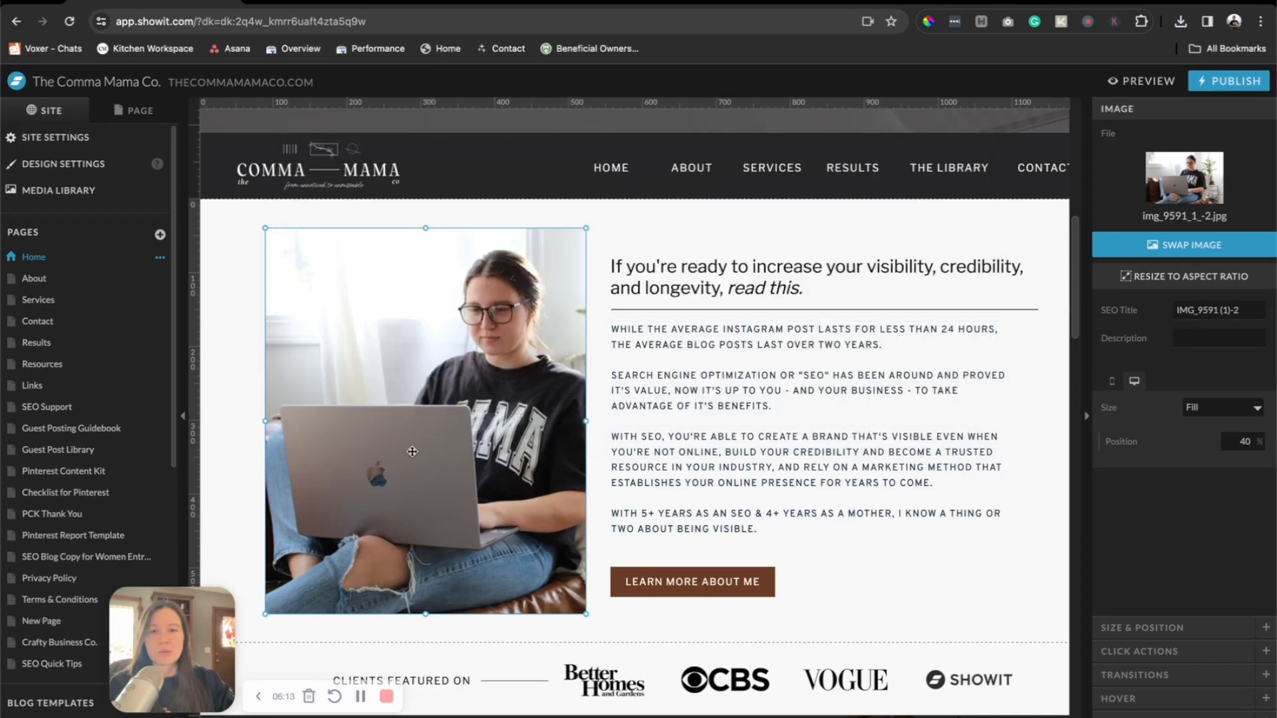
left_click(1123, 246)
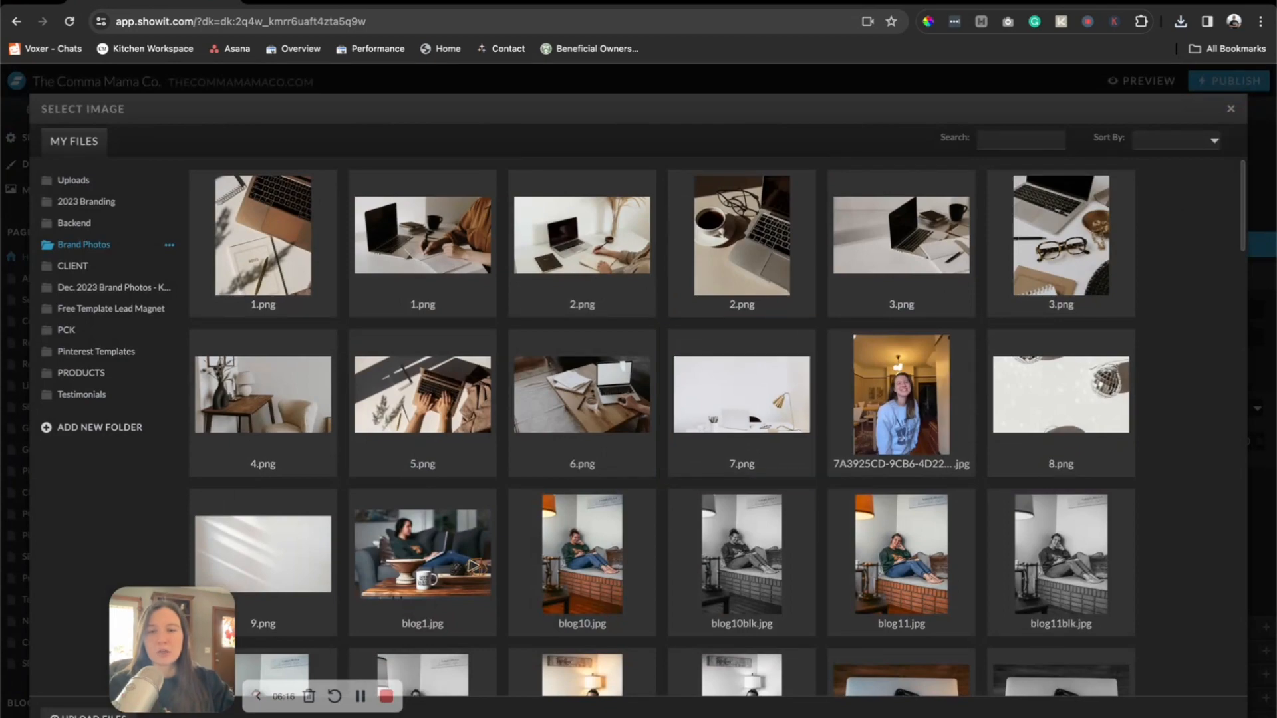
left_click(86, 716)
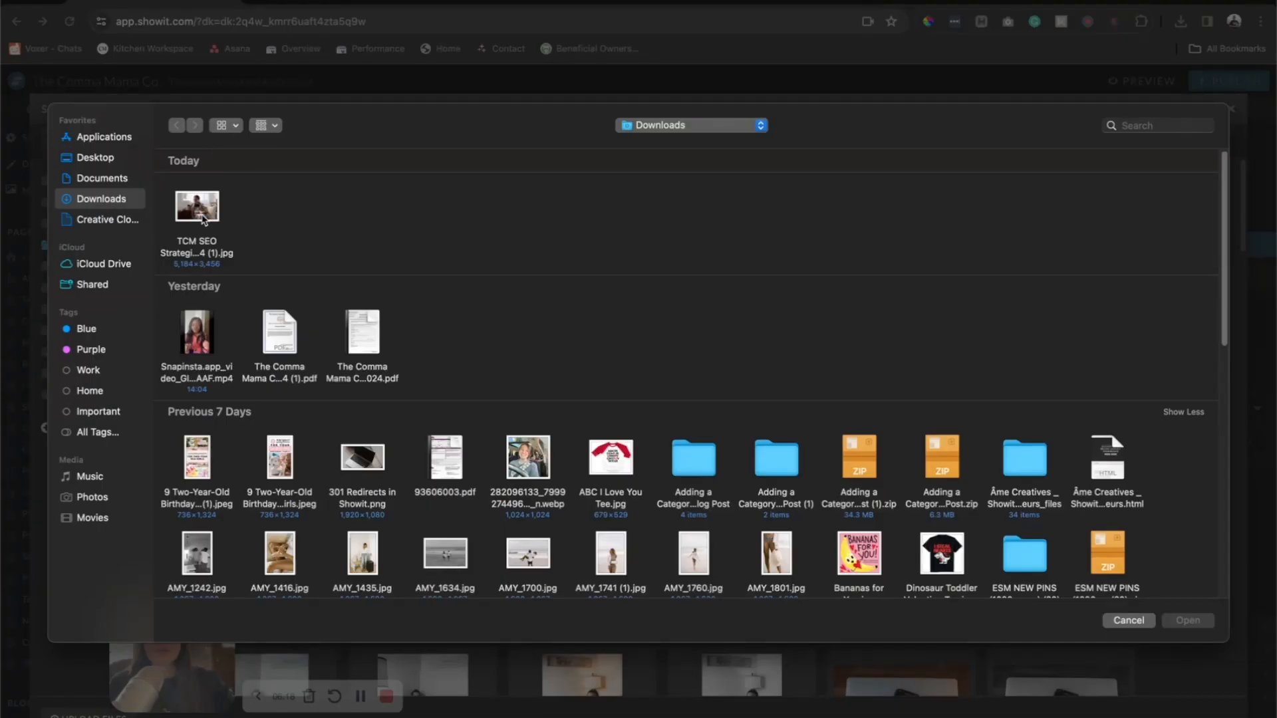
left_click(204, 221)
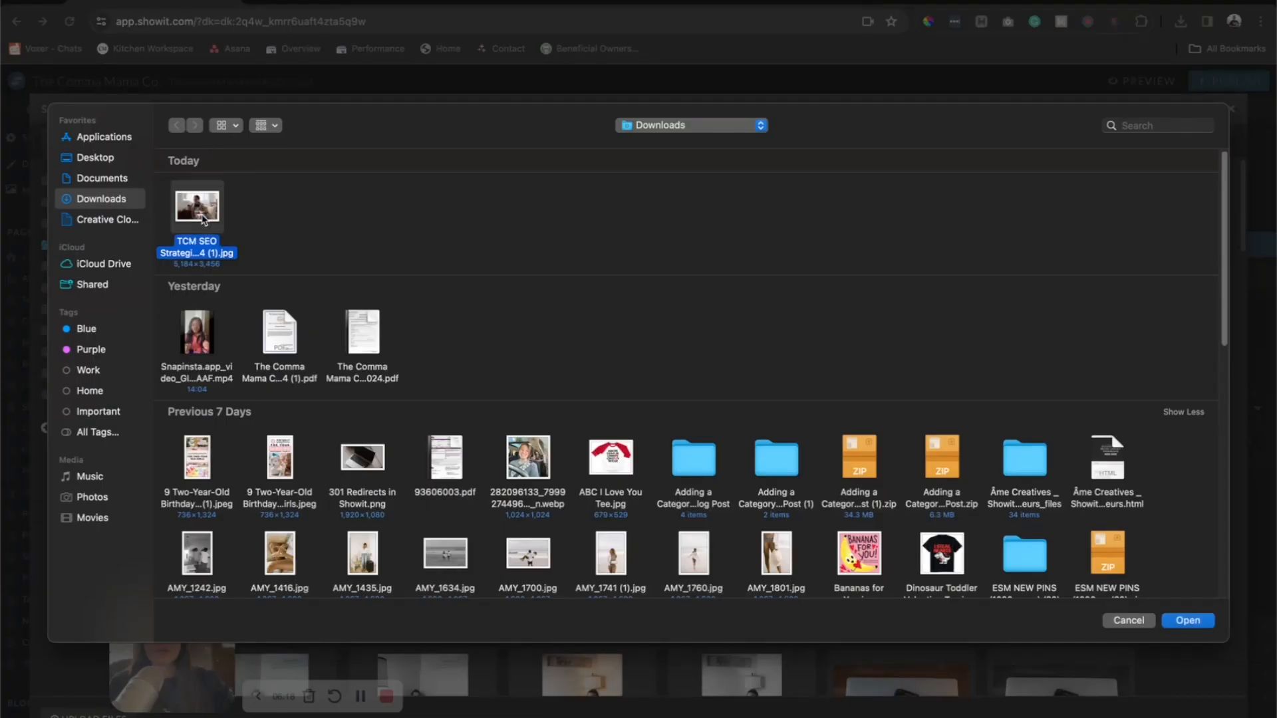
left_click(1197, 621)
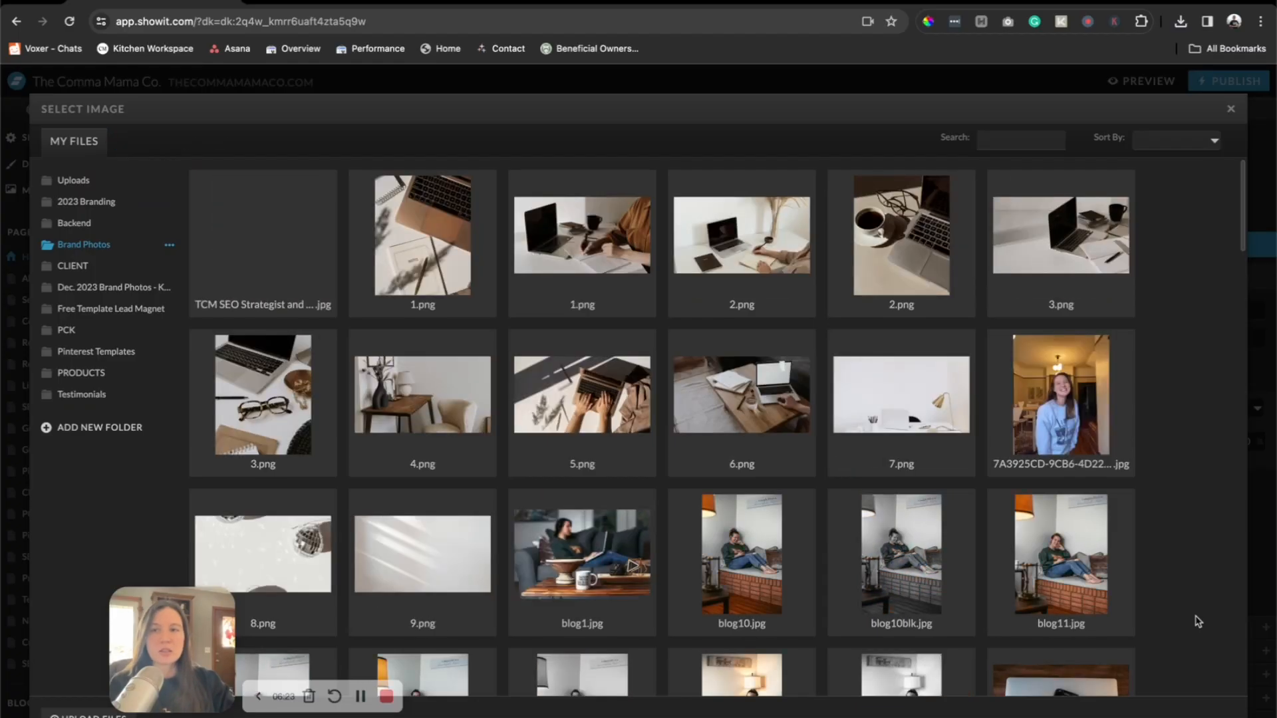
Replace the Home page portrait with the uploaded TCM SEO Strategist photo and keep the new image selected.
left_click(295, 273)
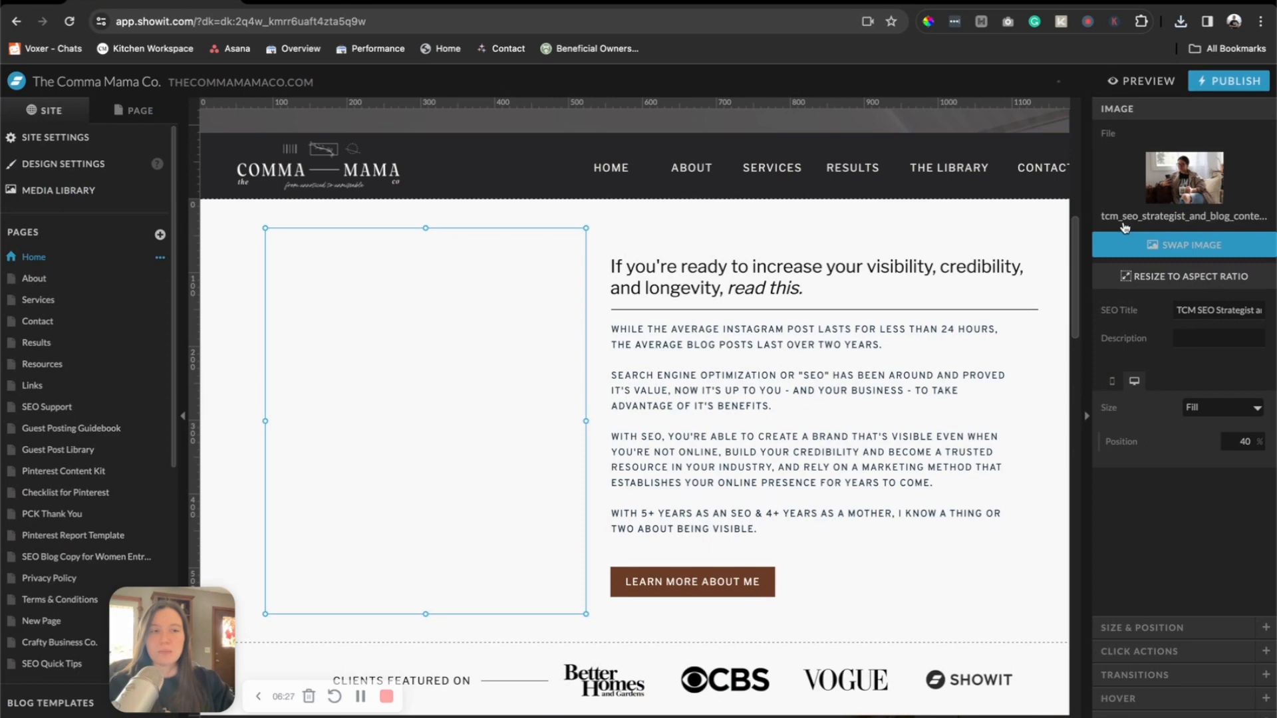
left_click(958, 491)
left_click(411, 423)
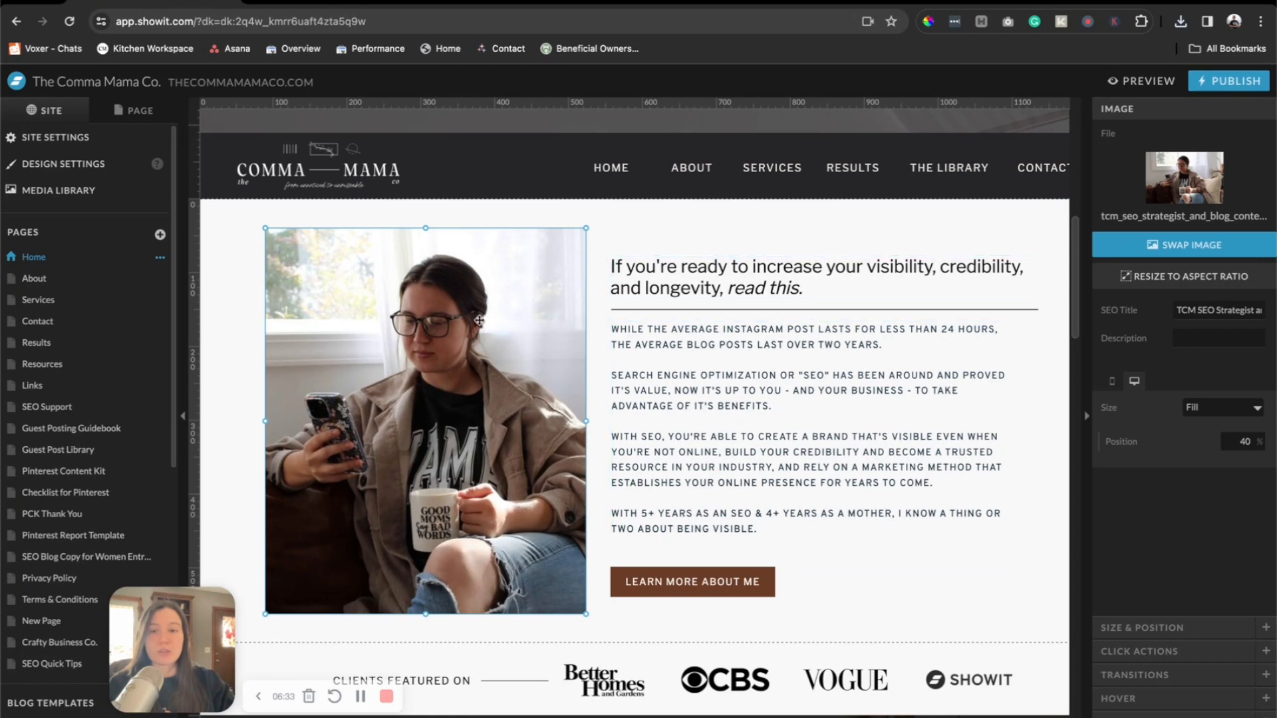
Review the new photo's SEO title through to its end.
triple_click(1178, 312)
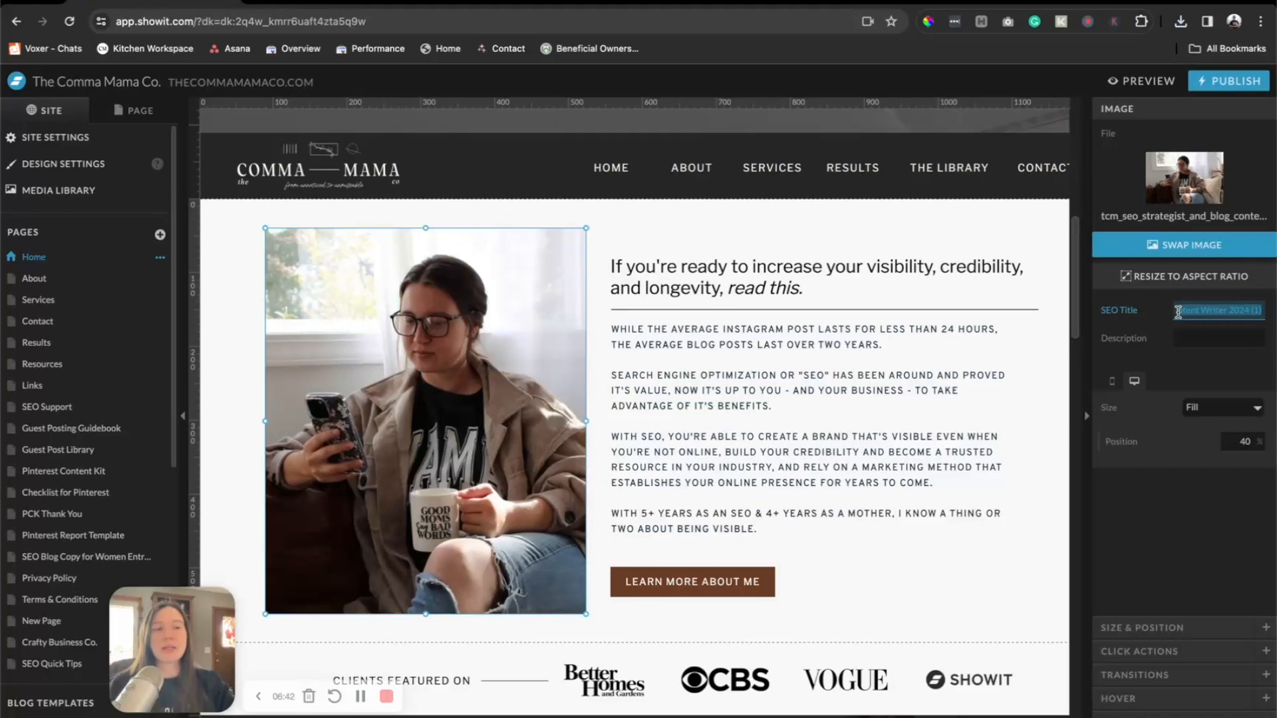
left_click(1263, 317)
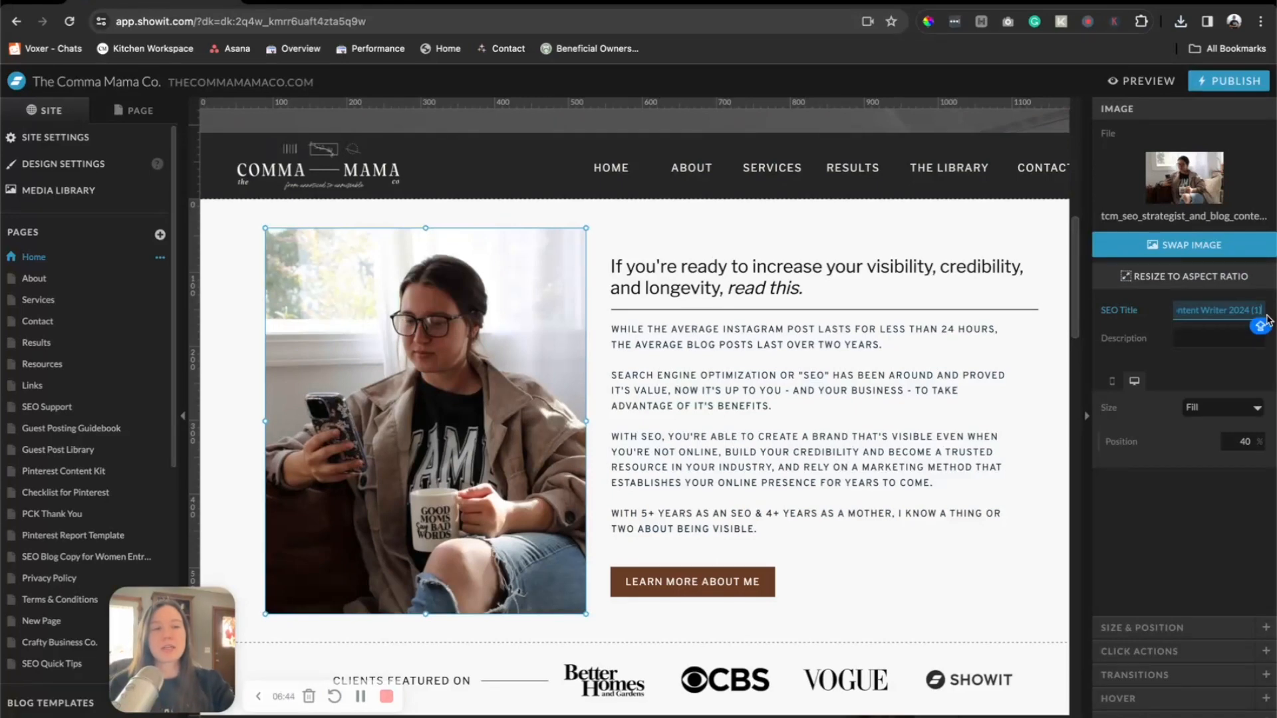
left_click(1245, 357)
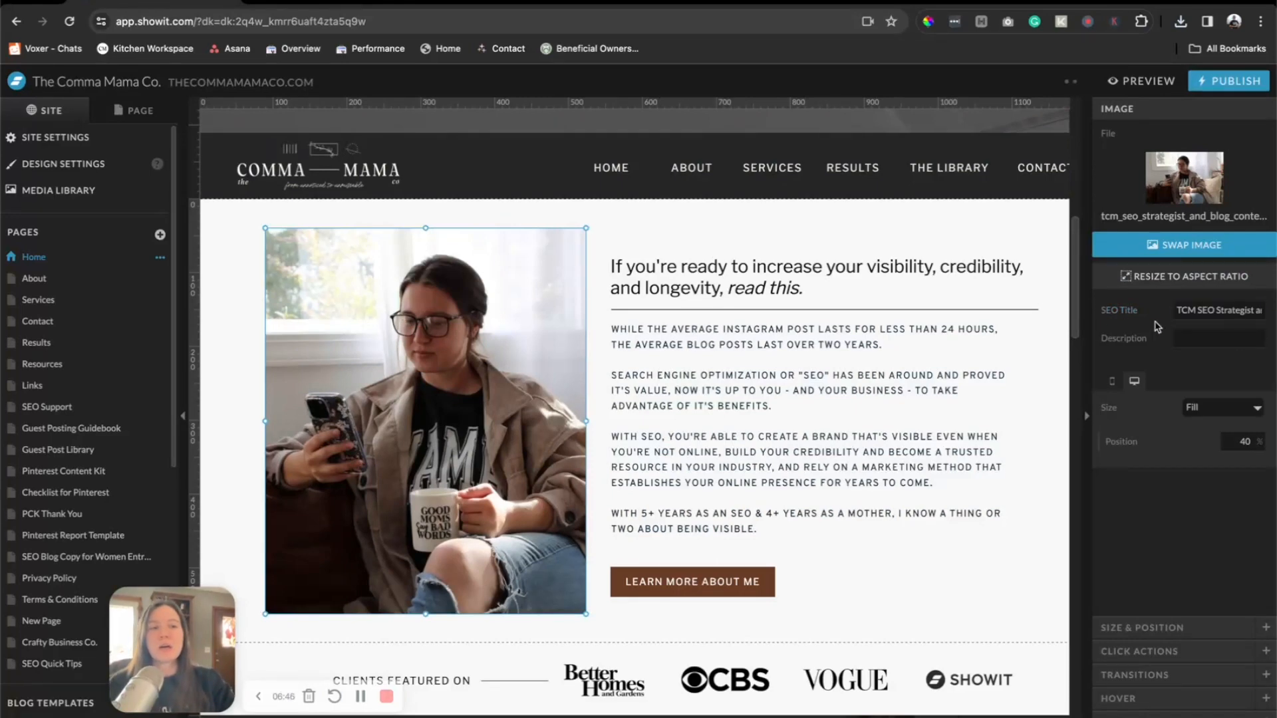
Fill in the selected photo's description as "The Comma Mama Co. SEO Strategist and Content Writer".
left_click(1213, 339)
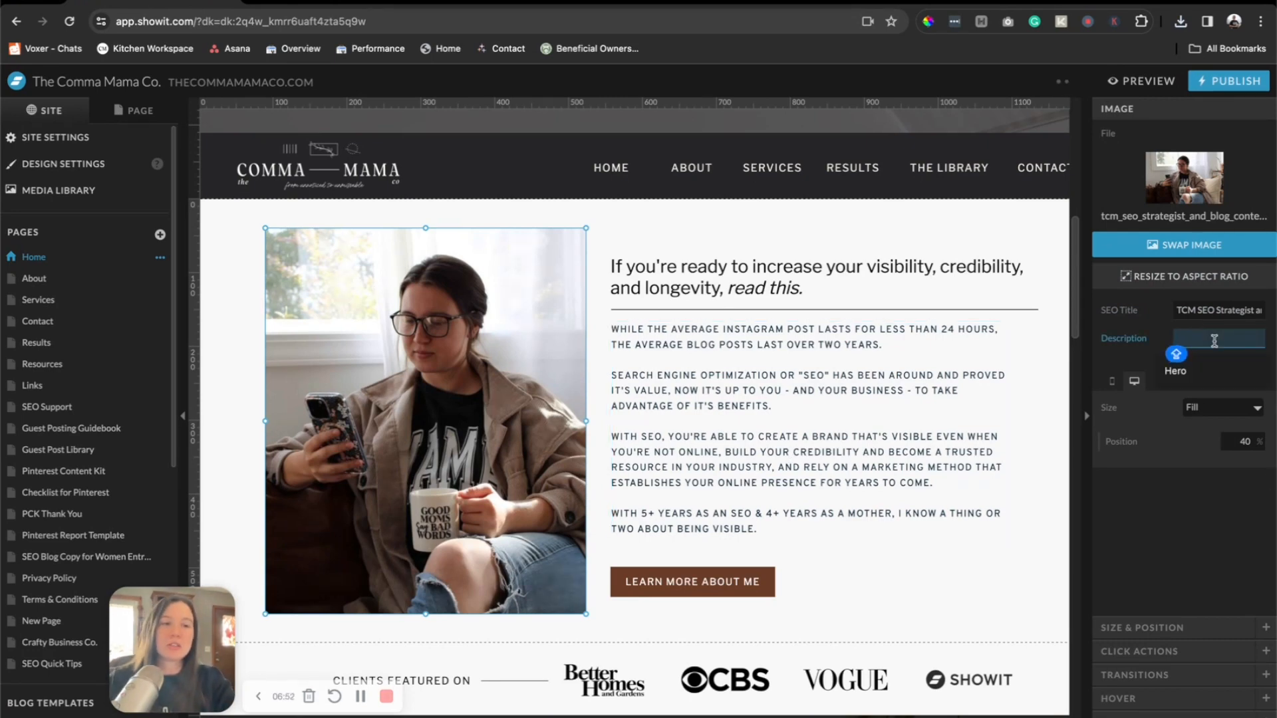
type("T")
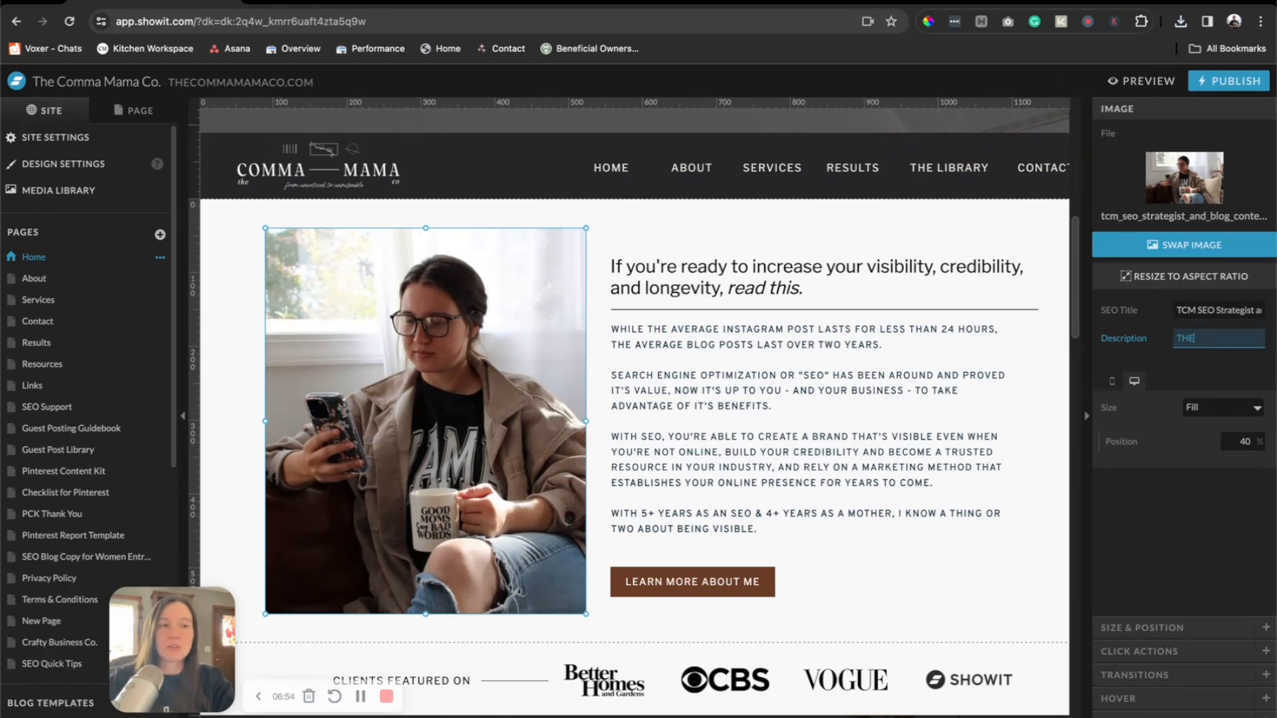
type("he Comm")
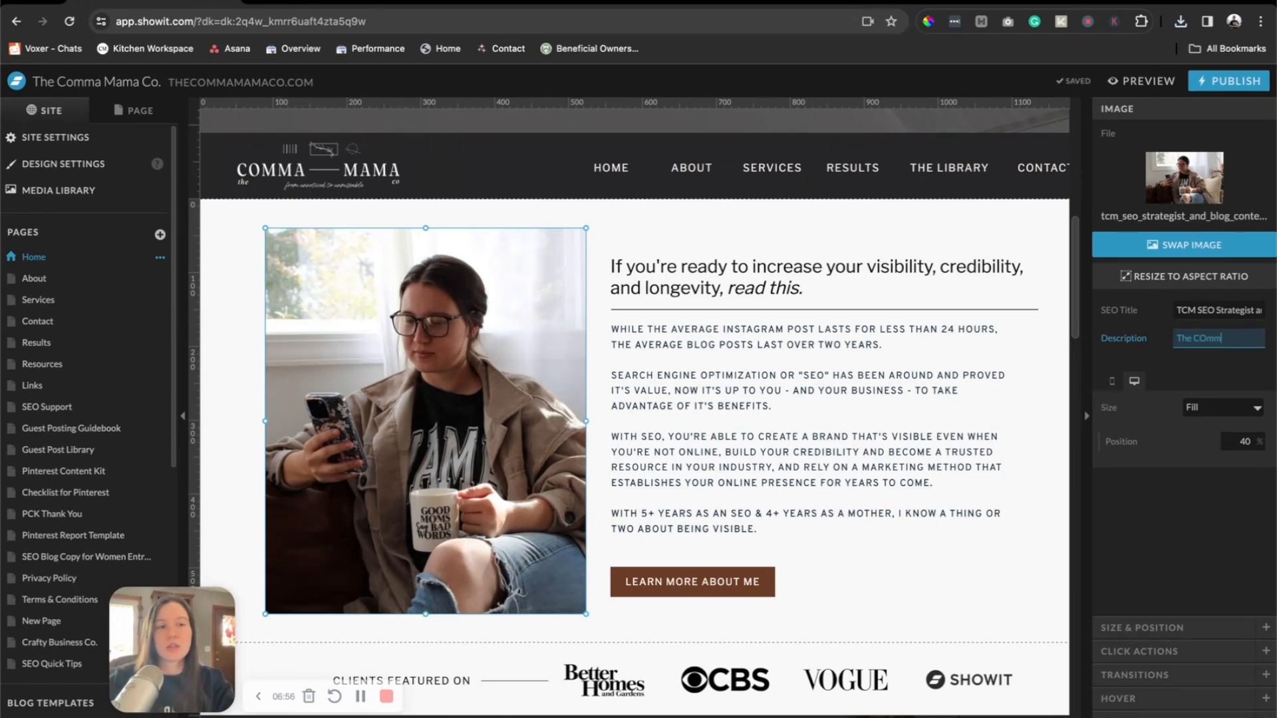
type("a Mama Co. SE")
key("BackSpace")
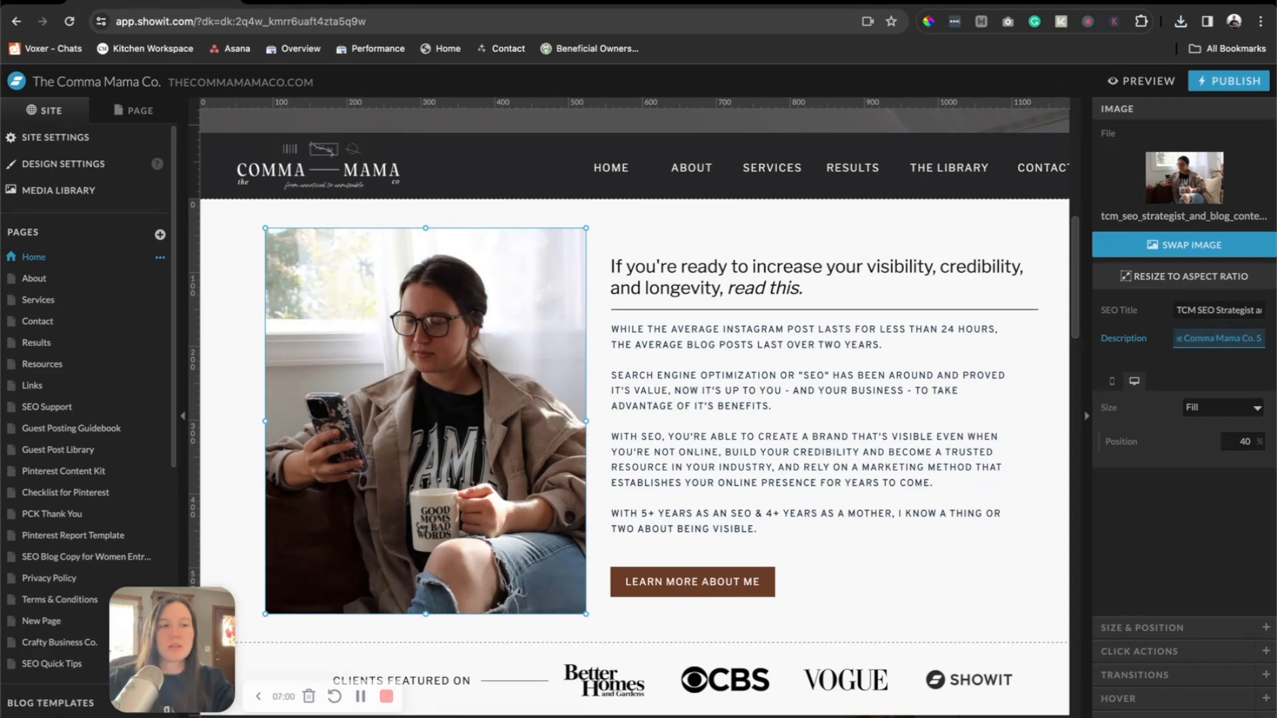
type("EO Strat")
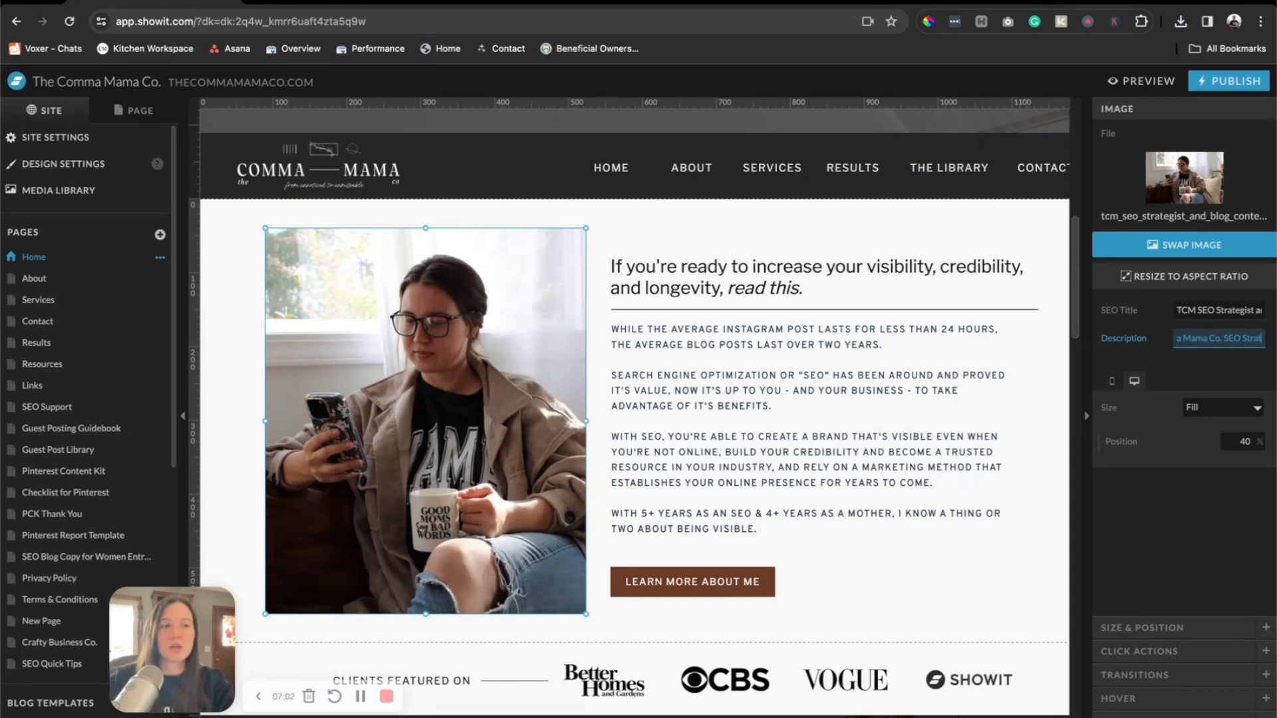
type("egist and COntent")
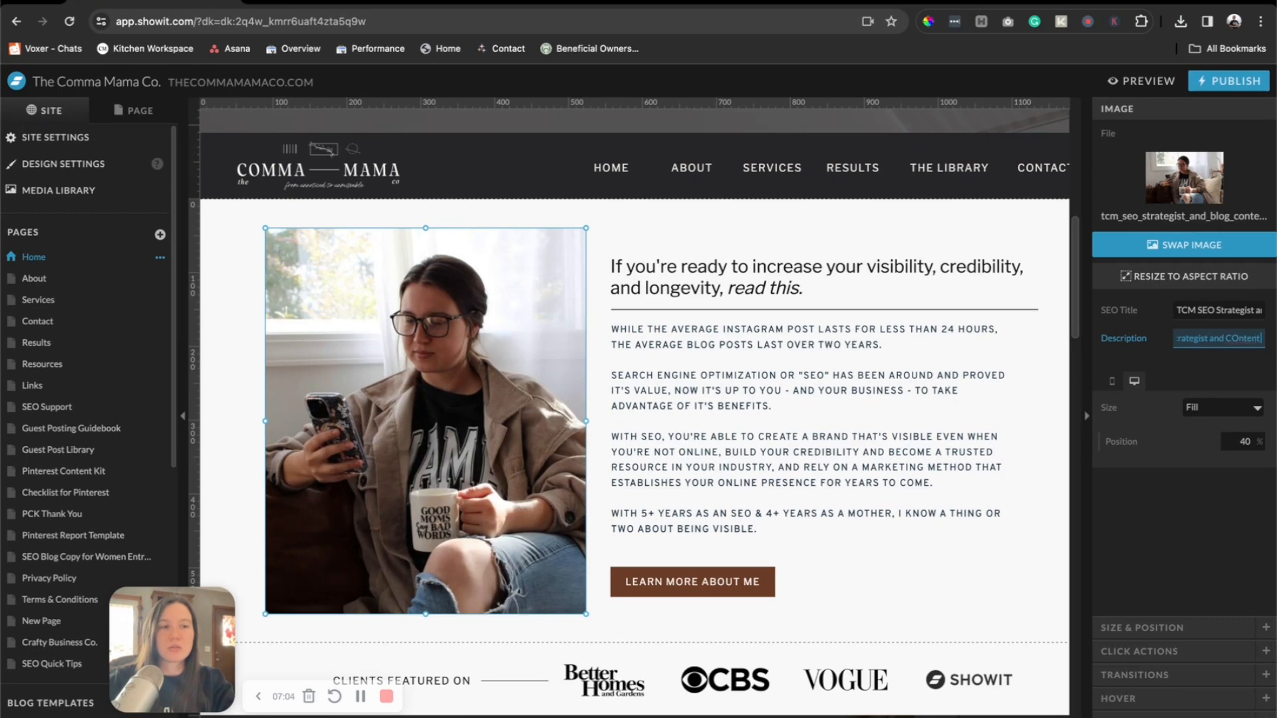
key("BackSpace")
key("BackSpace")
key("BackSpace")
key("BackSpace")
type("ontent")
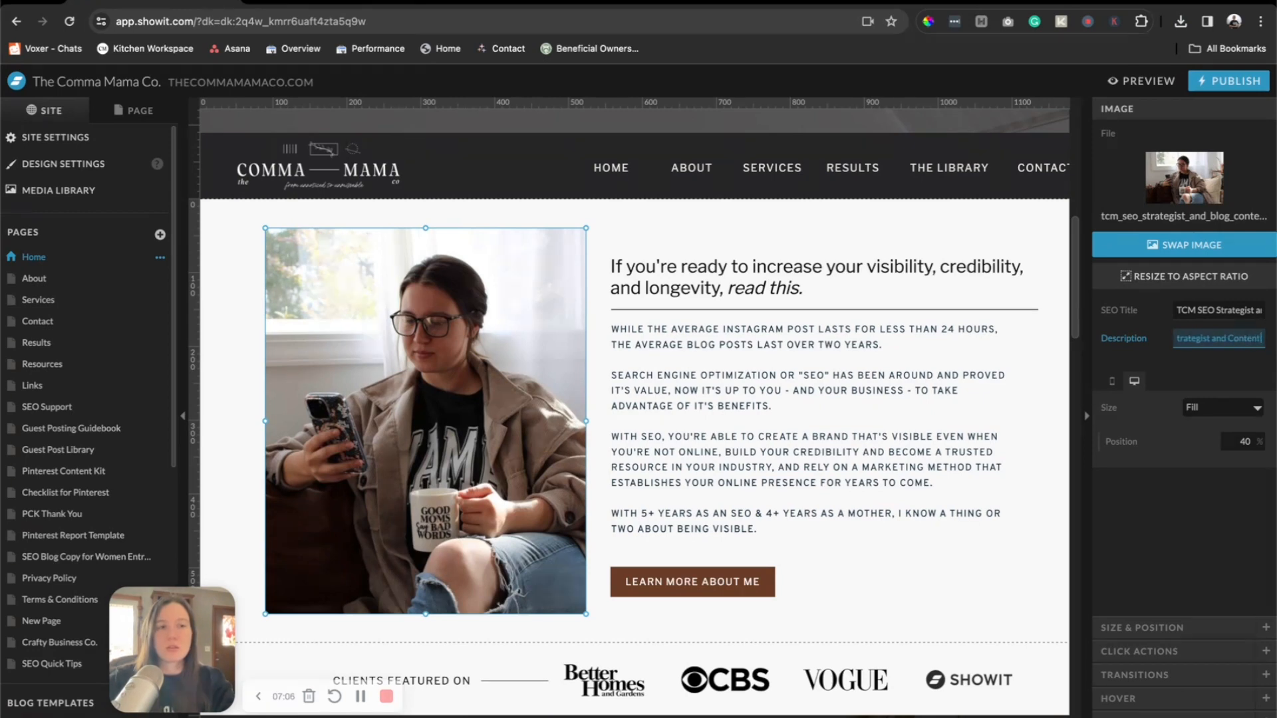
type(" Write")
type("r")
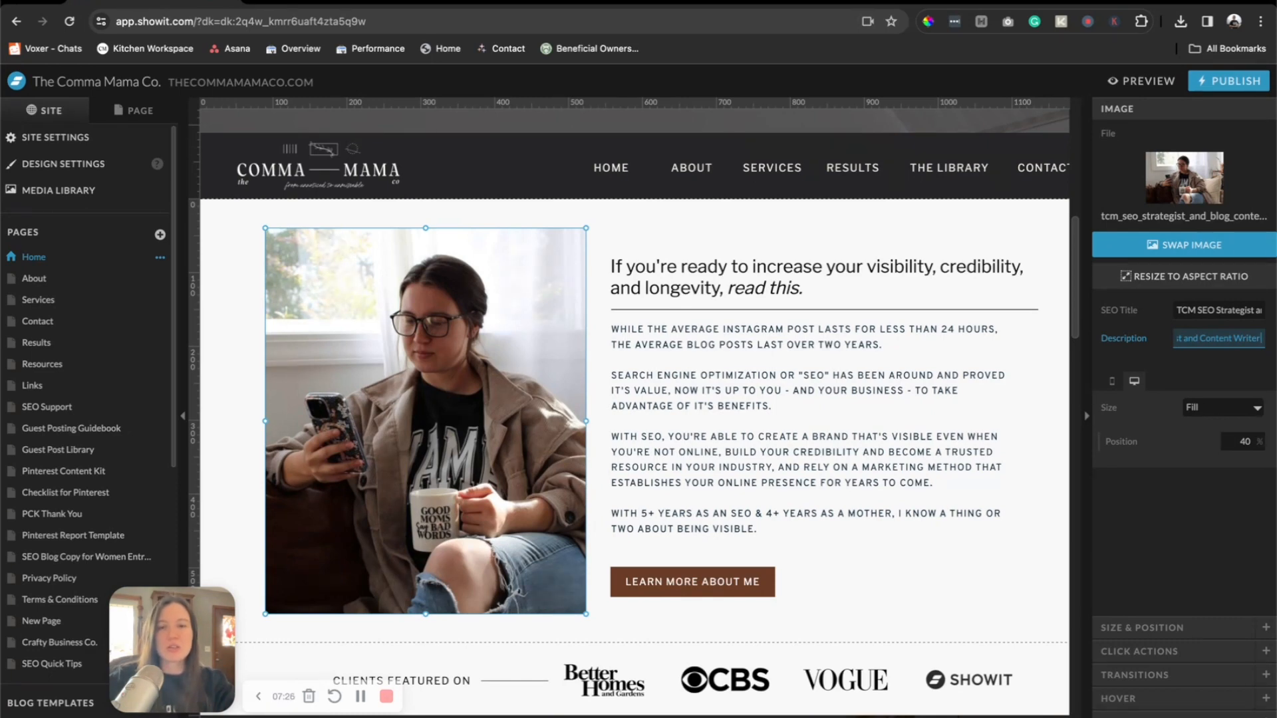
type("oing keyword resear")
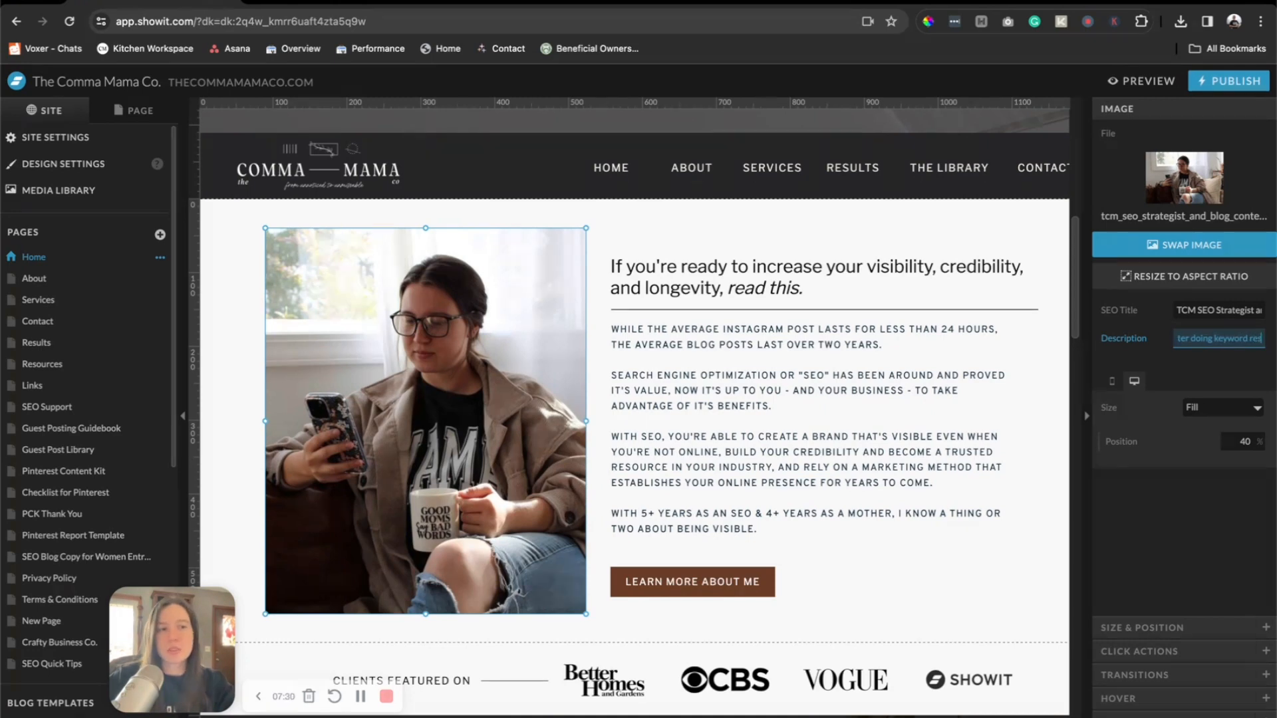
key("BackSpace")
key("BackSpace")
key("BackSpace")
key("BackSpace")
key("BackSpace")
key("BackSpace")
key("BackSpace")
key("BackSpace")
key("BackSpace")
key("BackSpace")
key("BackSpace")
key("BackSpace")
key("BackSpace")
key("BackSpace")
key("BackSpace")
key("BackSpace")
key("BackSpace")
key("BackSpace")
key("BackSpace")
key("BackSpace")
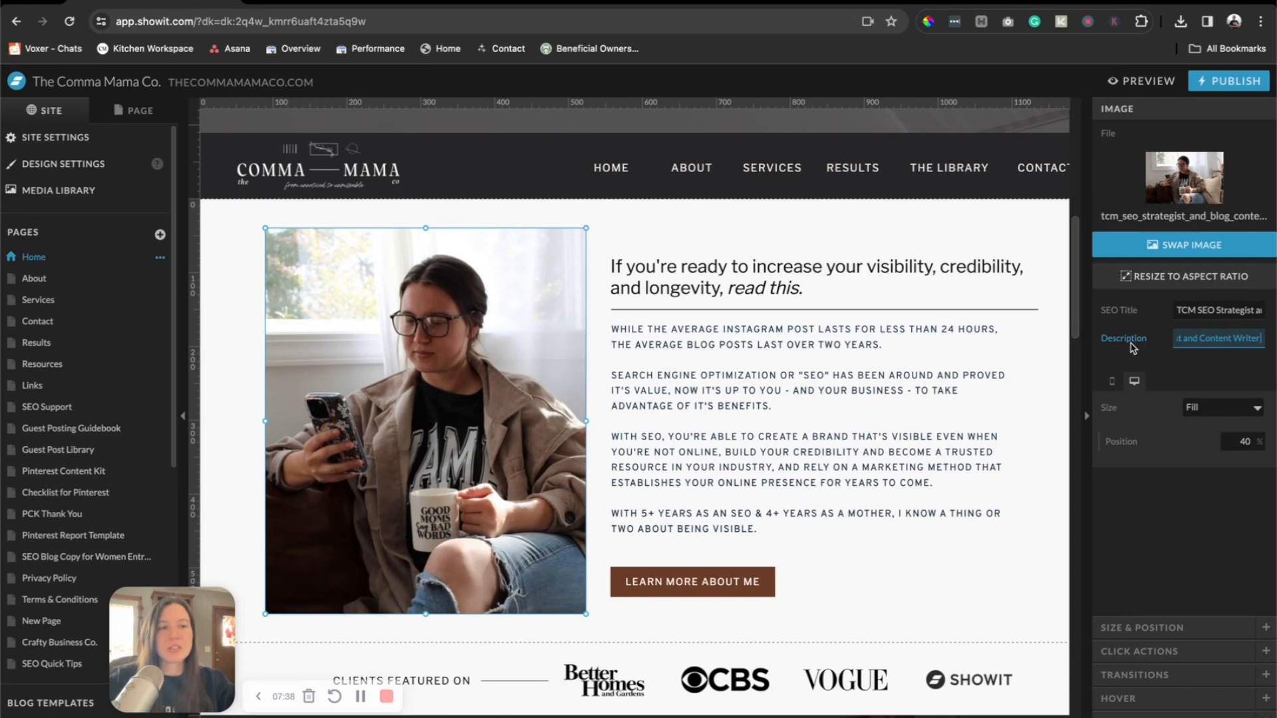
Review the photo's description text from its beginning to its end, and leave the field.
left_click_drag(1217, 341, 1094, 344)
left_click(1208, 346)
left_click_drag(1182, 339, 1260, 373)
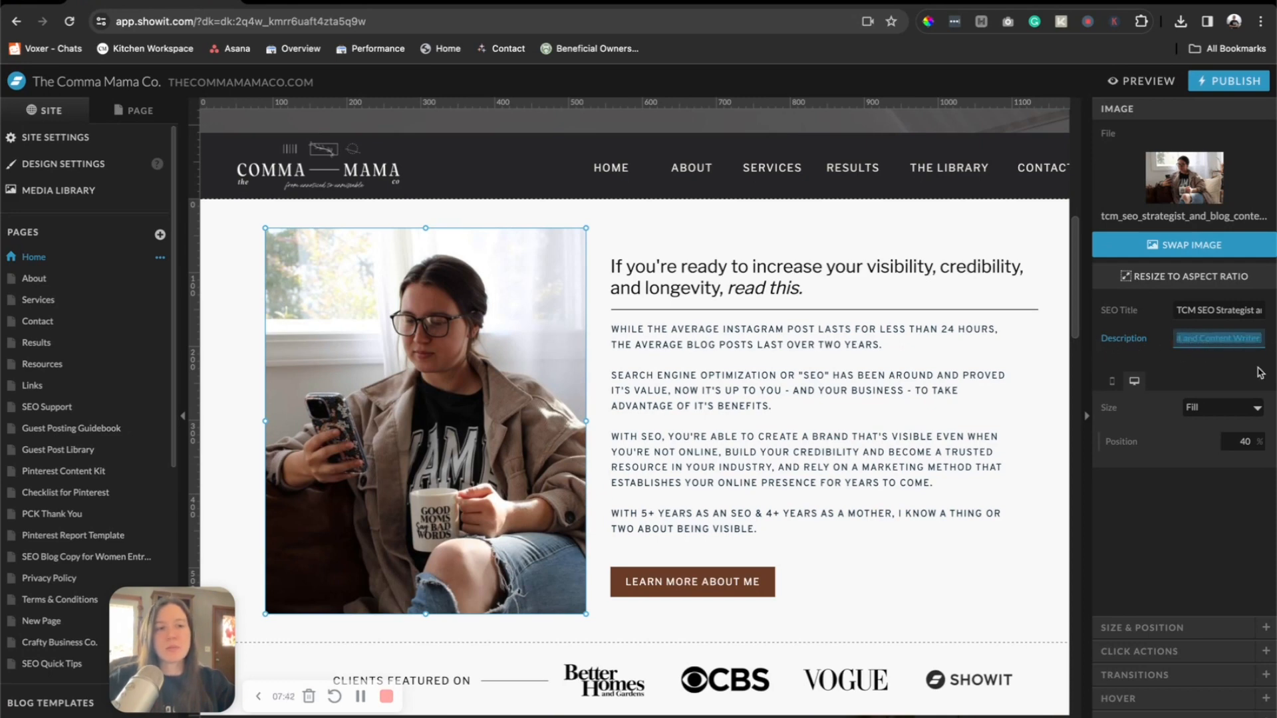
left_click(1178, 381)
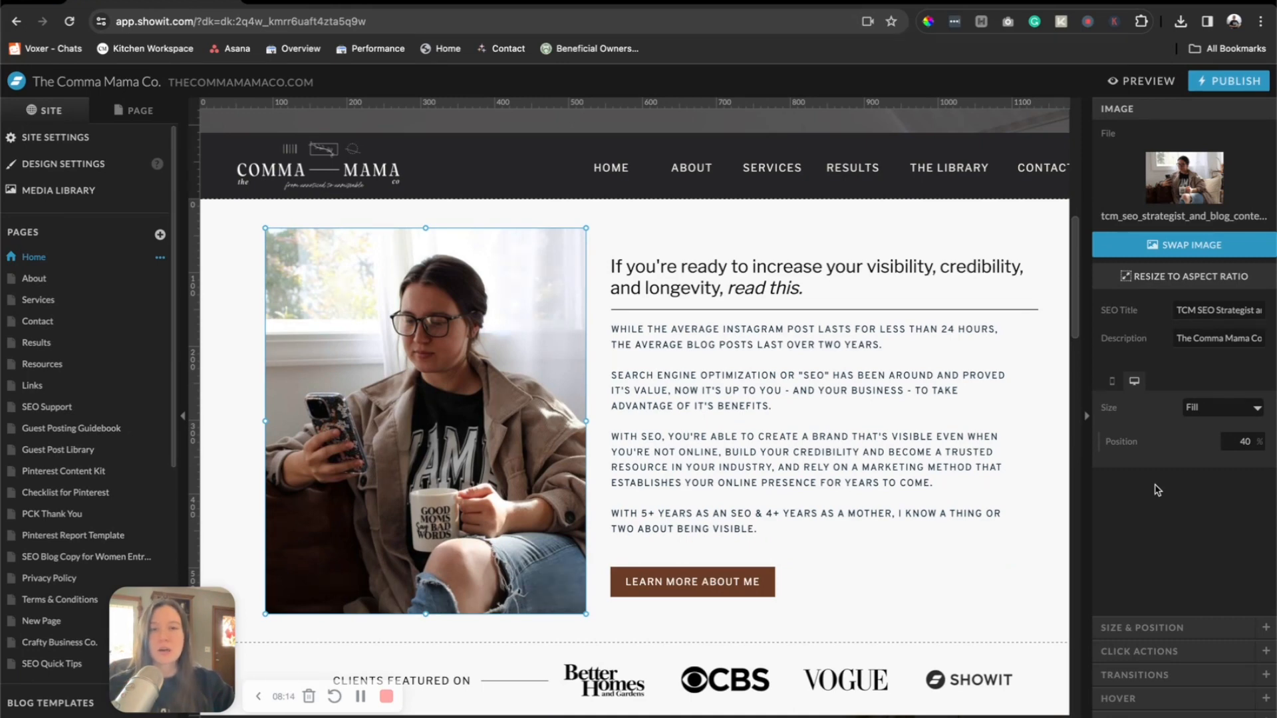
left_click(1182, 338)
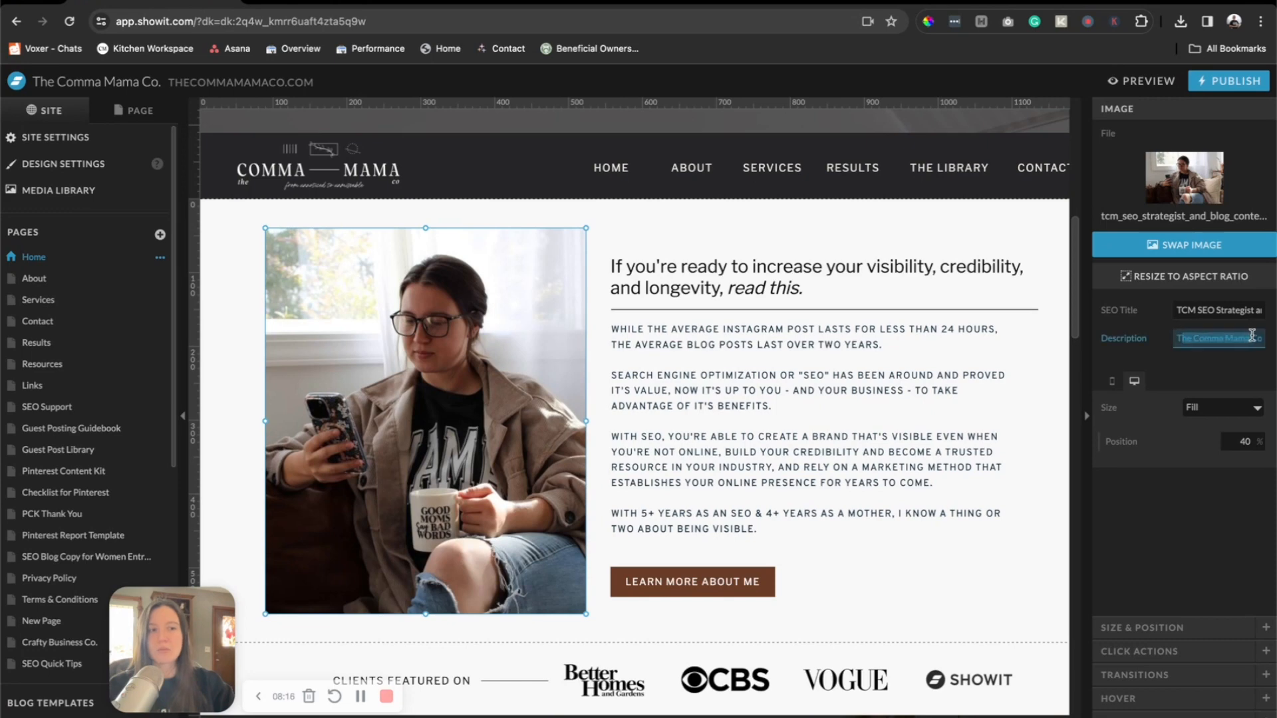
left_click_drag(1263, 340, 1157, 344)
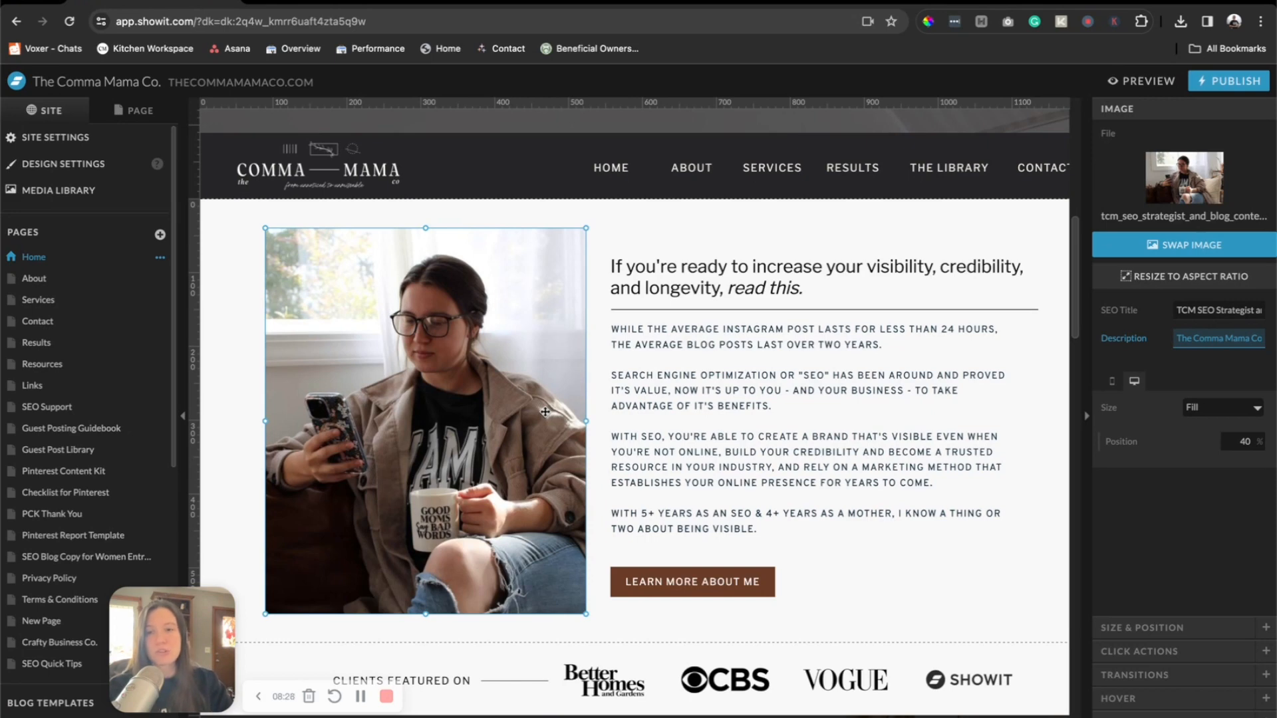
left_click(1144, 562)
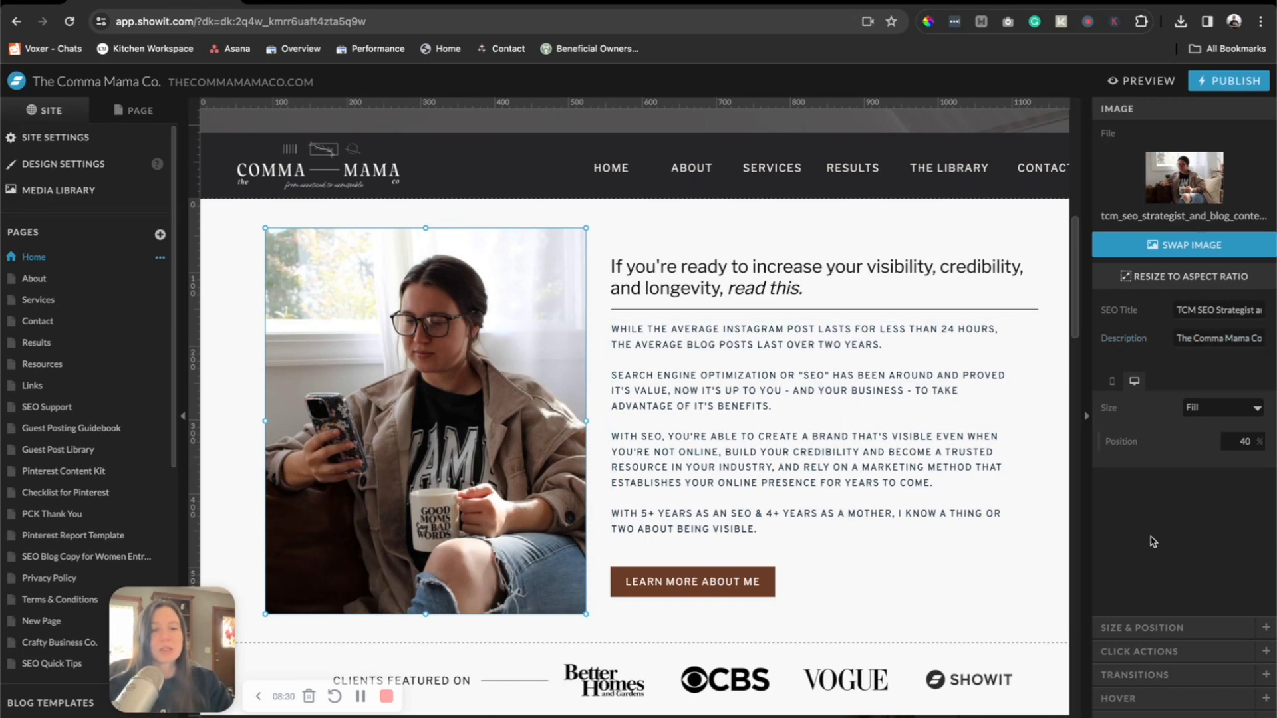
Try resizing the Home page photo to its aspect ratio, and undo the resize.
left_click(778, 239)
left_click(469, 356)
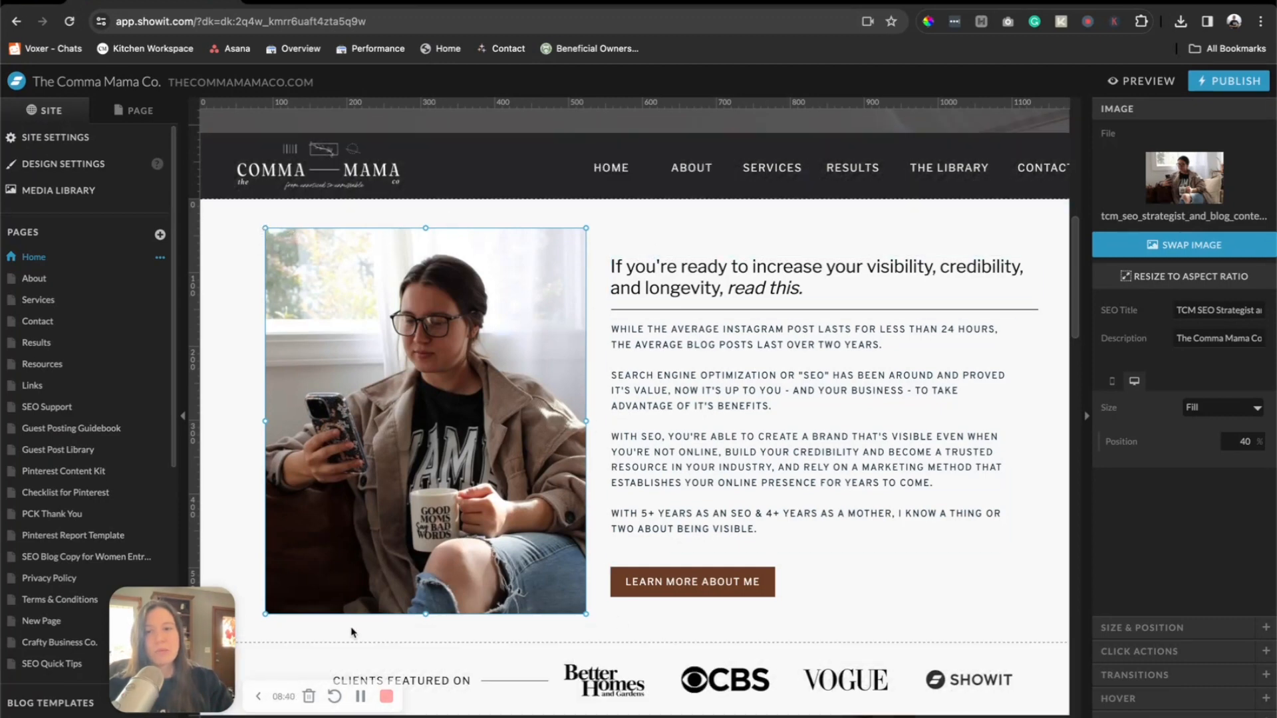
left_click(1216, 293)
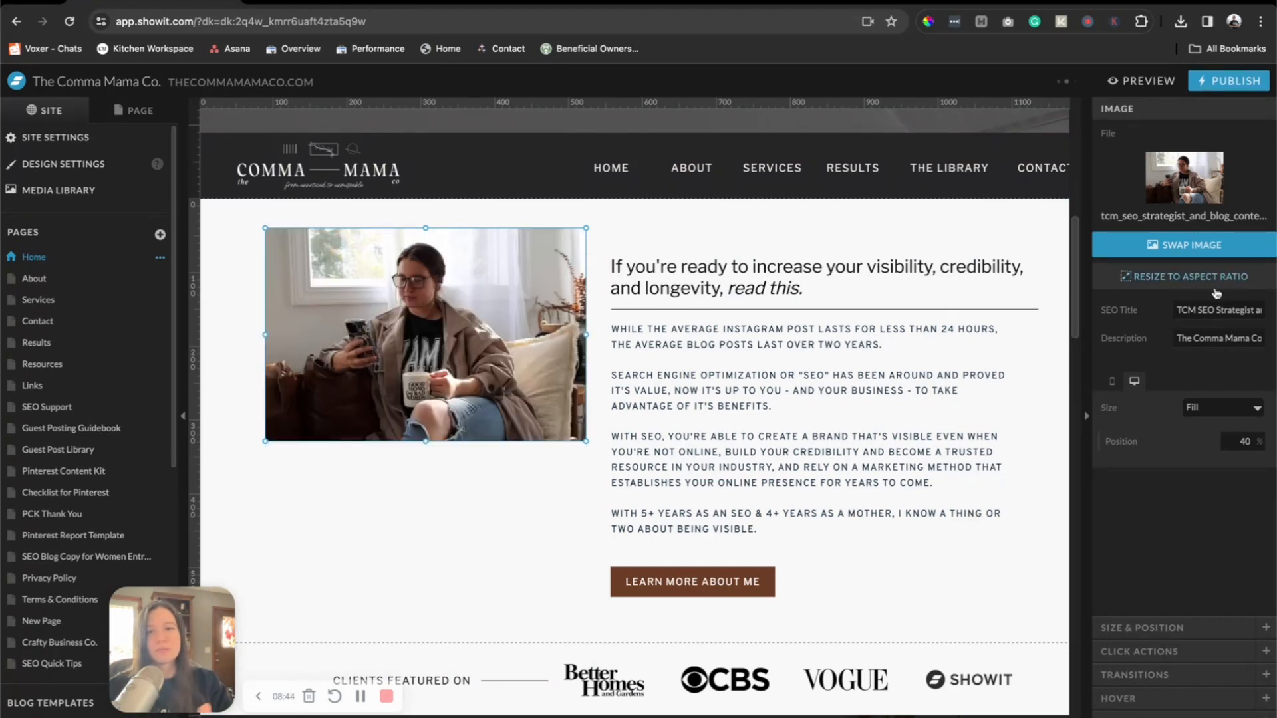
key("super+z")
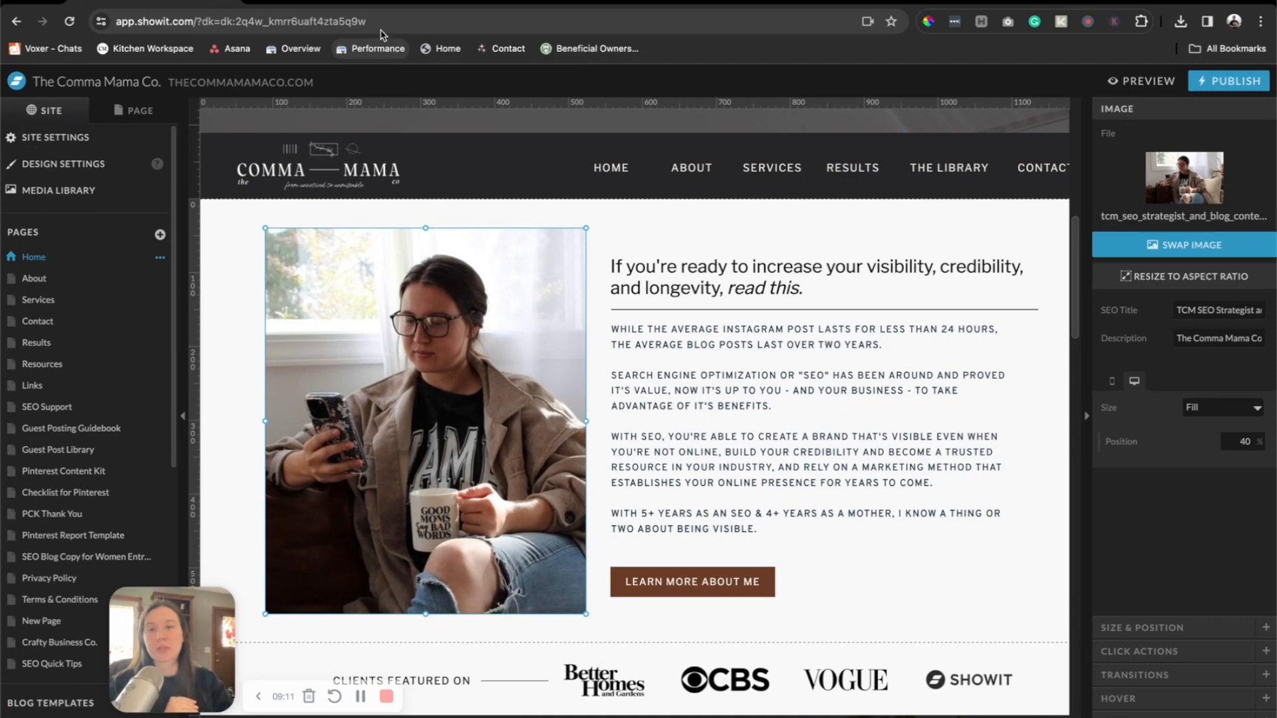
Switch to ShortPixel, look over the image upload and website check options on its home page, and return to Showit.
key("ctrl+Tab")
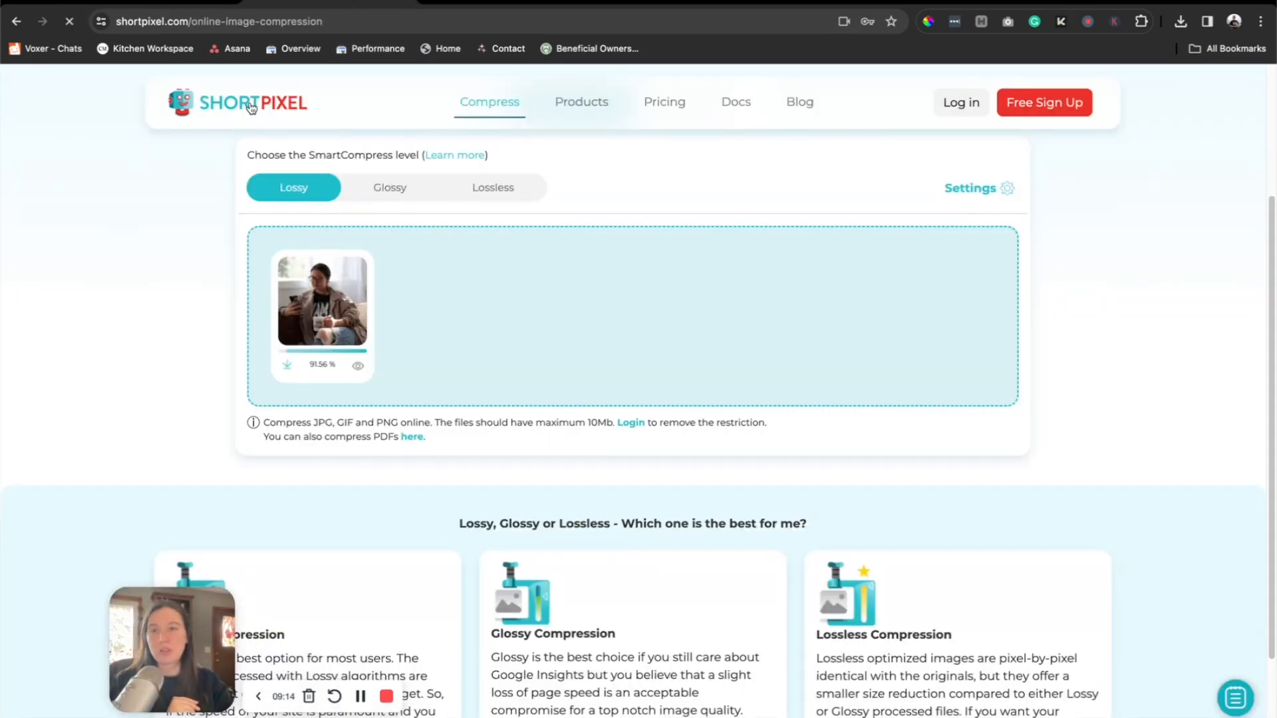
key("ctrl+Tab")
left_click(357, 460)
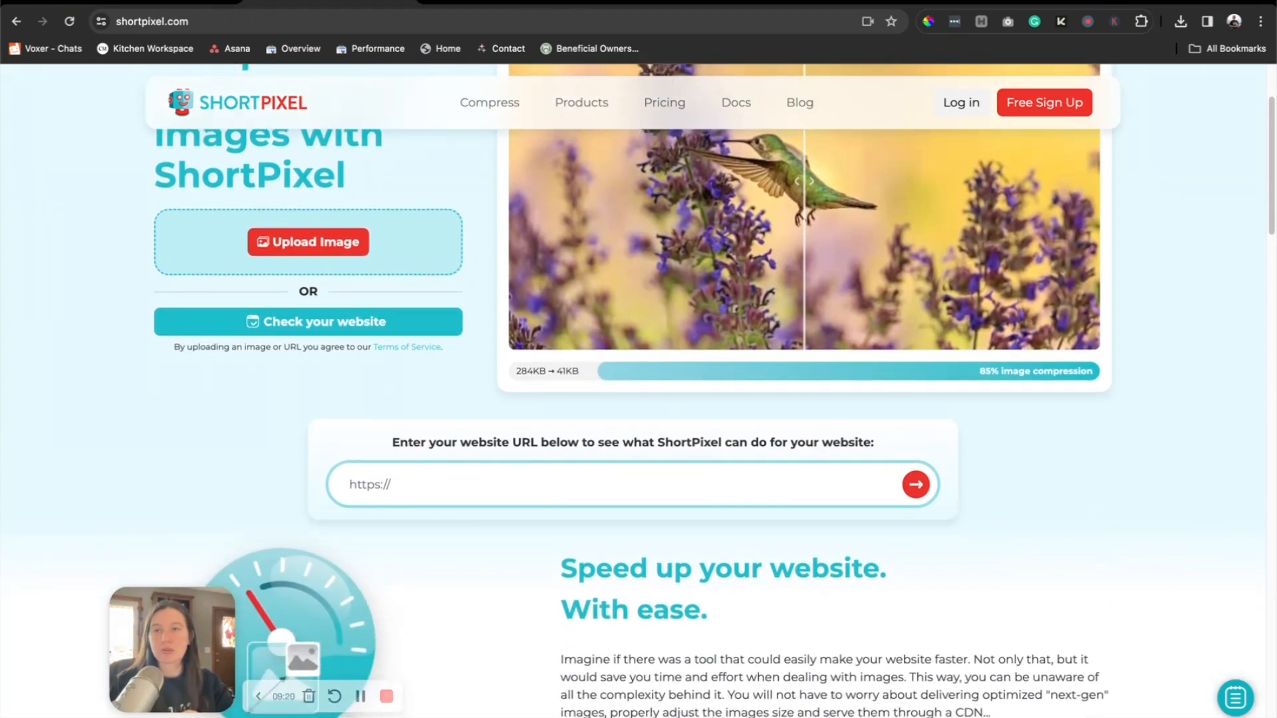
key("ctrl+Tab")
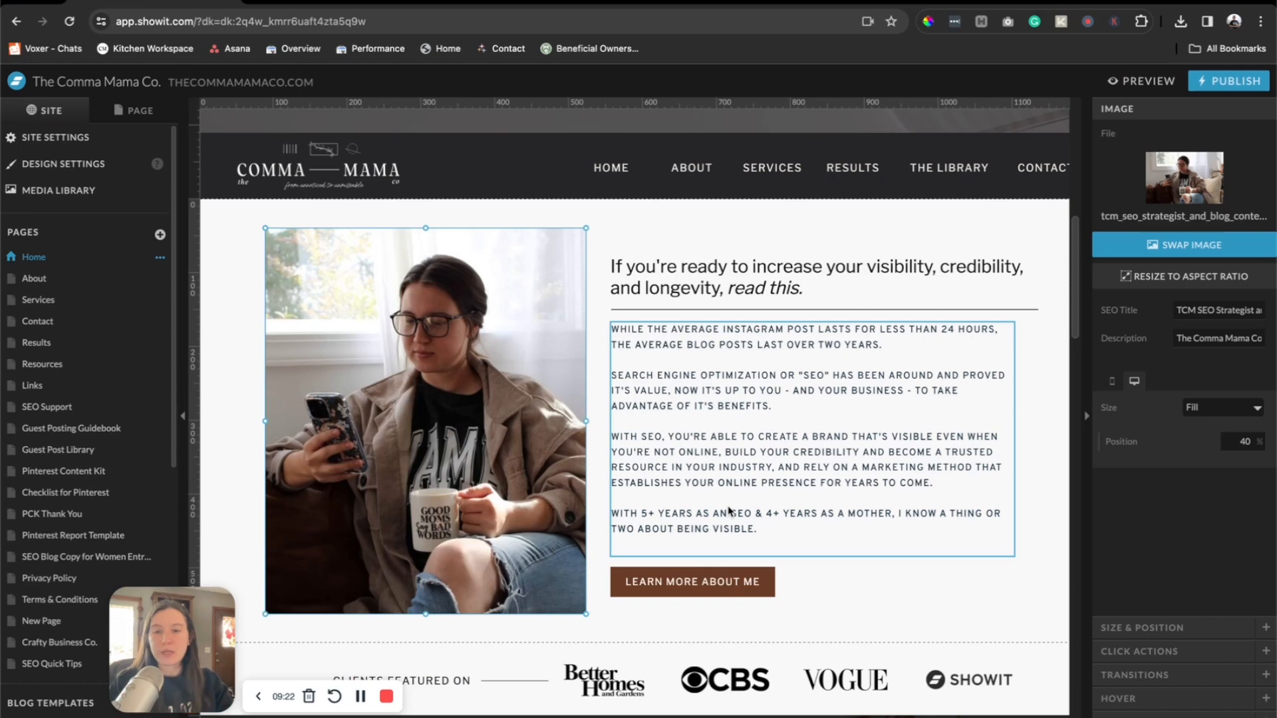